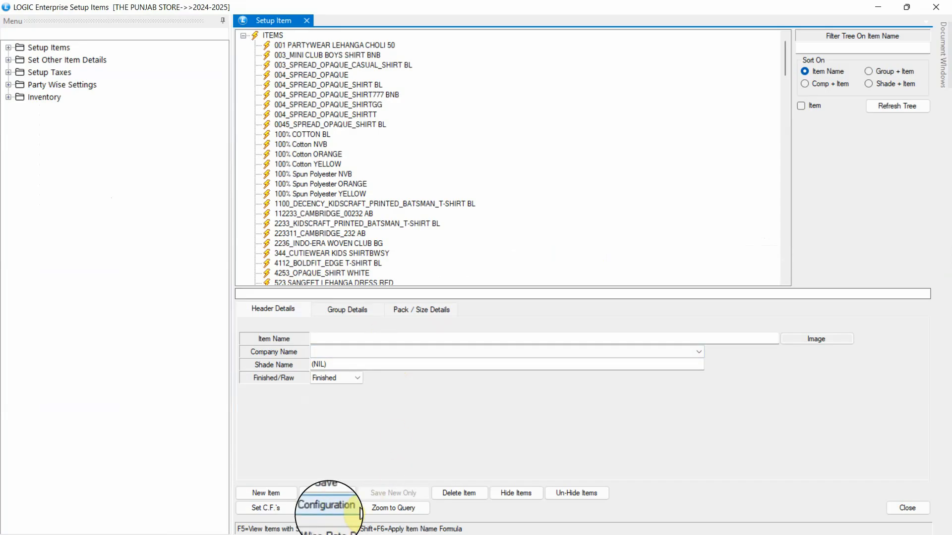
Step: Keep the Item Code Pre-Fix set to User Defined in the item entry configuration
left_click(348, 508)
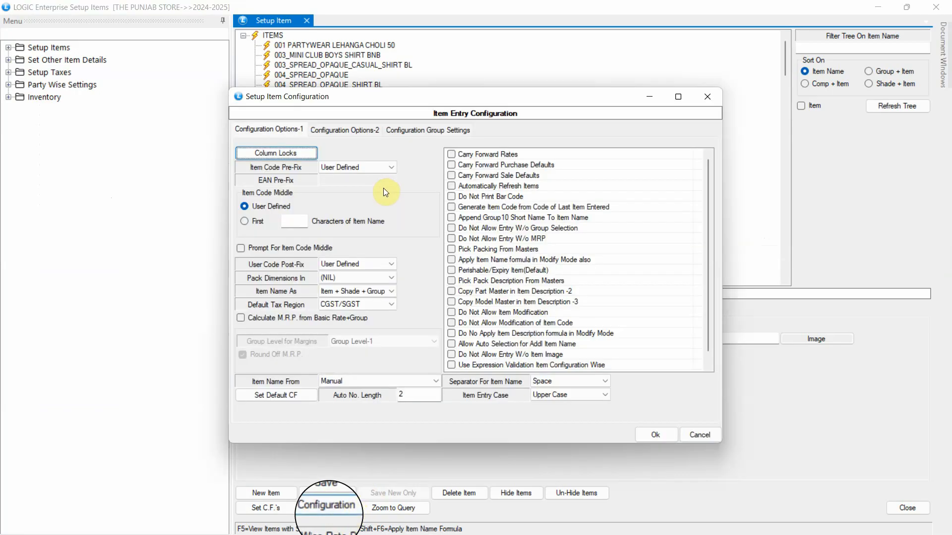
left_click(374, 170)
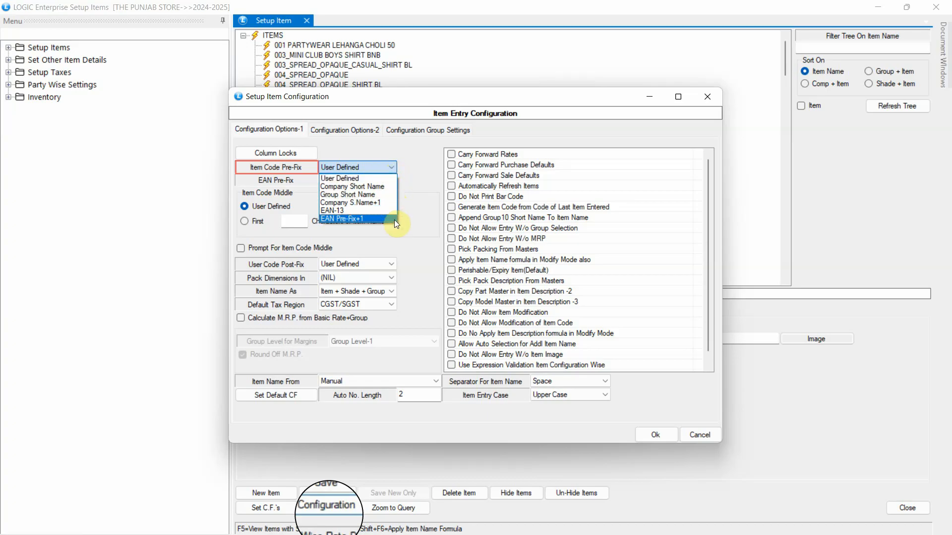
left_click(393, 178)
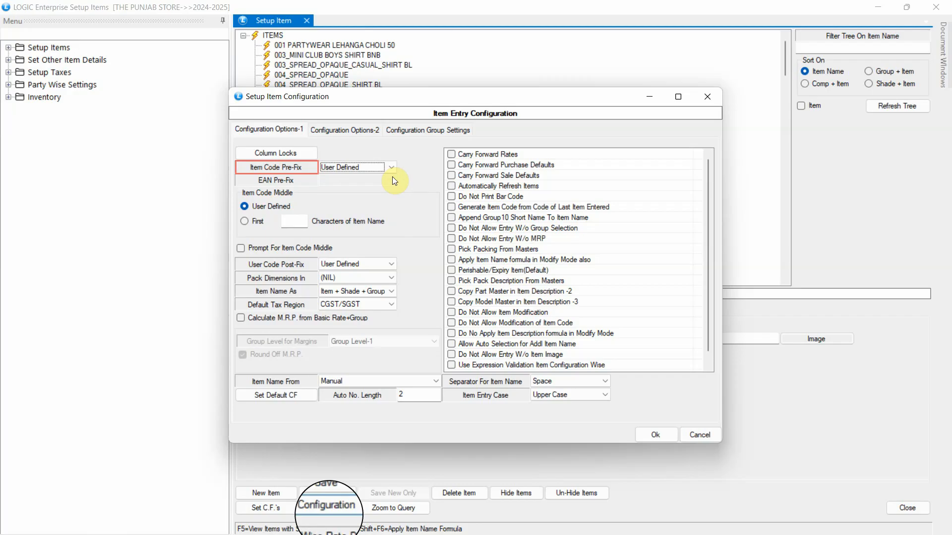
left_click(653, 436)
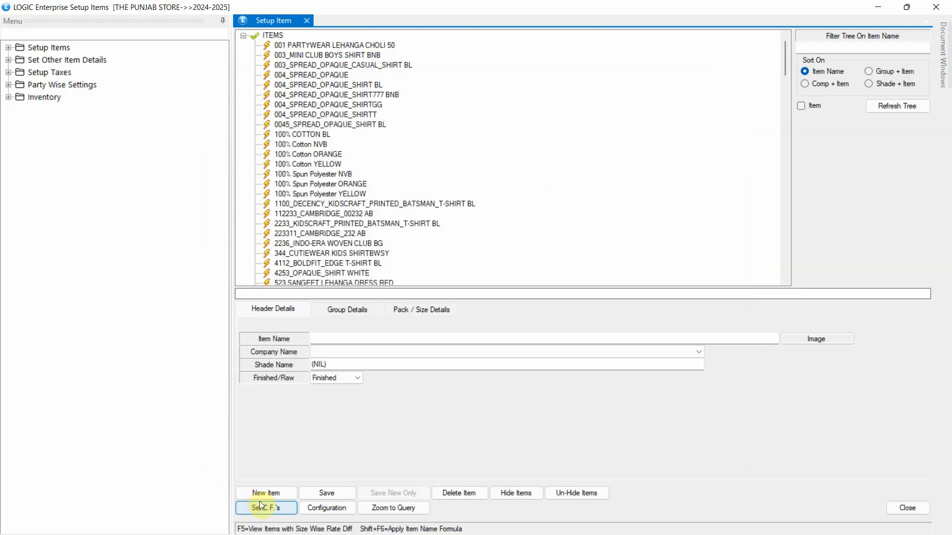
Step: Start a new item 'DARKBOT FASHION FORMAL PLAIN SHIRT FOR BOYS' with company ABC LOGIC and shade BLACK
left_click(268, 494)
type("DARKBOT FASHION FORMAL PLAIN SHIRT FOR BOYS")
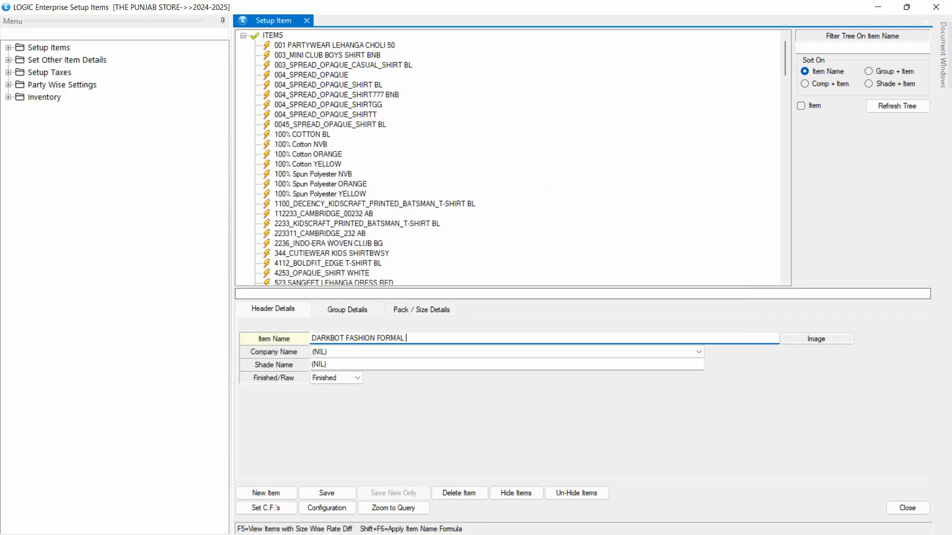
left_click(326, 352)
left_click(335, 372)
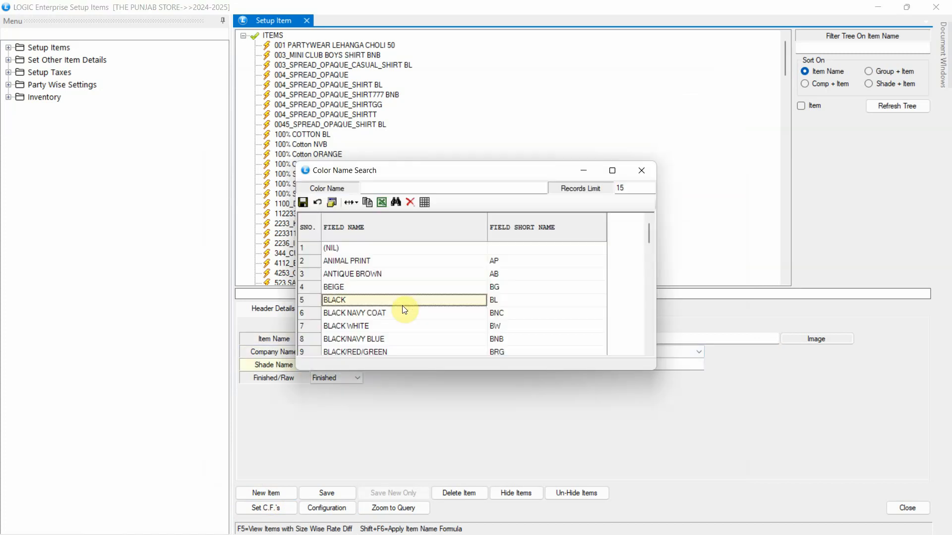
key("Return")
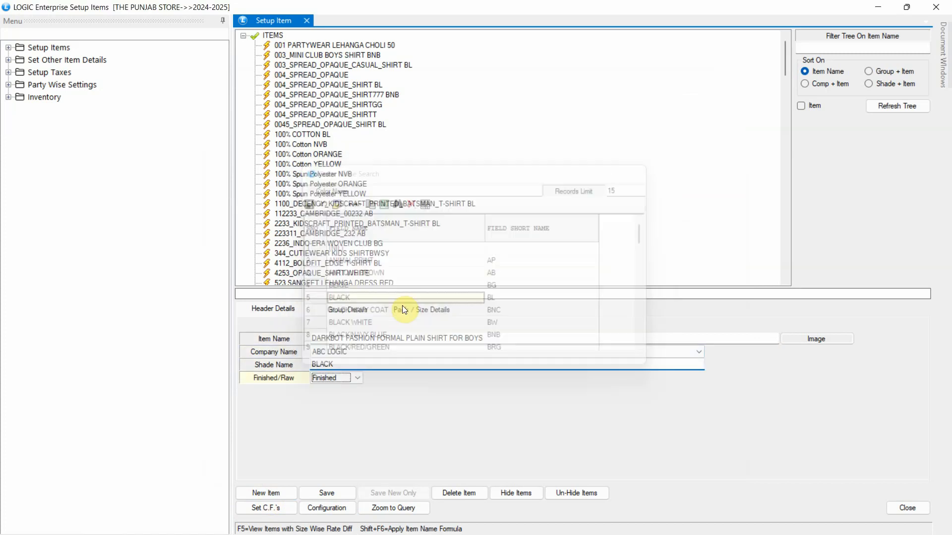
key("Return")
Step: Set the group details to category SHIRT, gender KIDS, TOP, HALF SLEEVE fit and COTTON fabric
type("SHIRT")
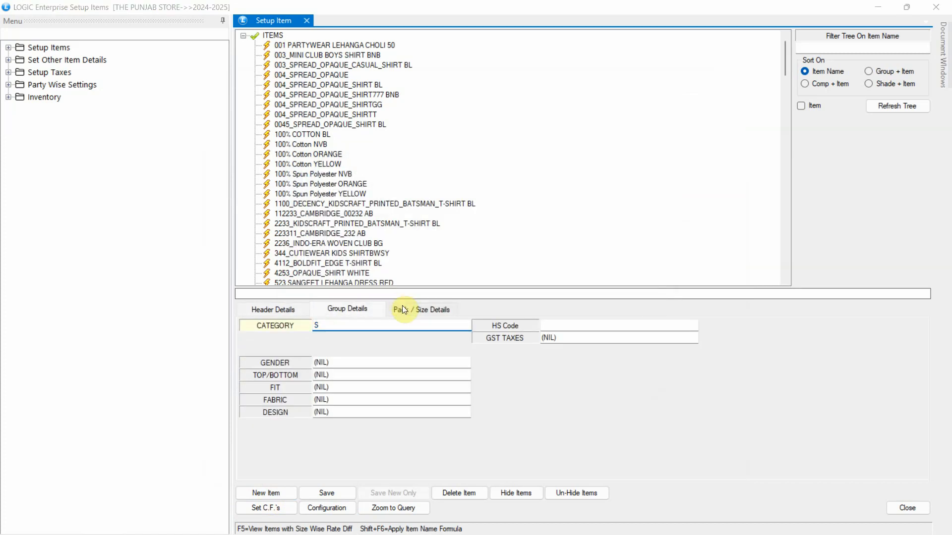
key("Return")
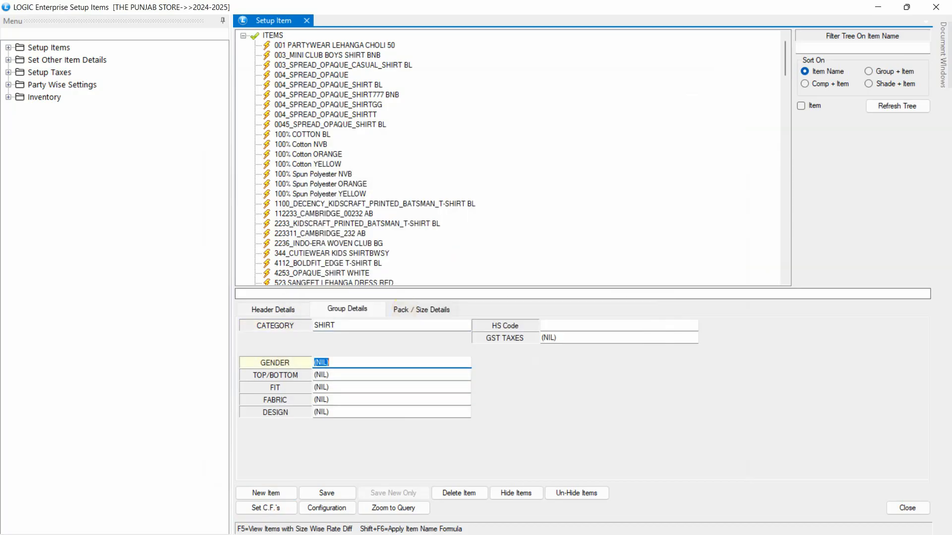
key("Return")
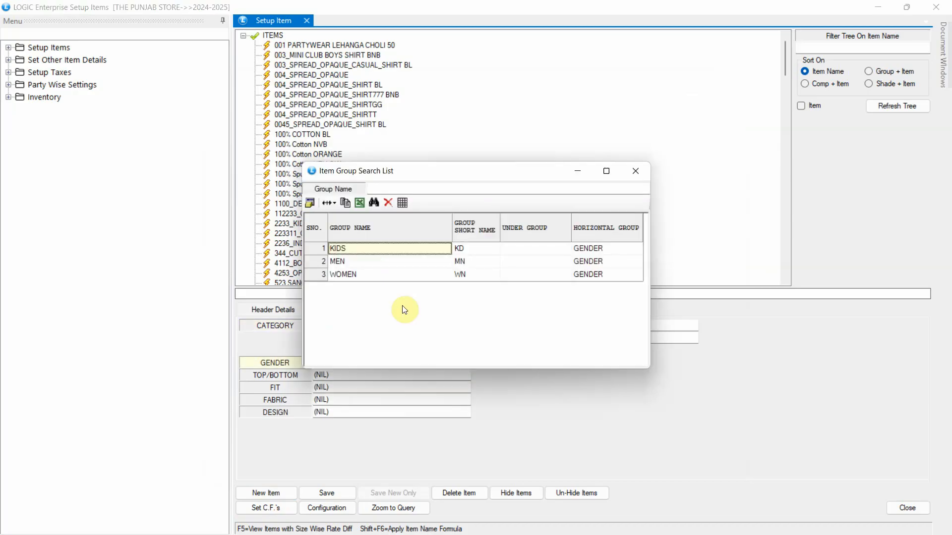
key("Return")
key("Down")
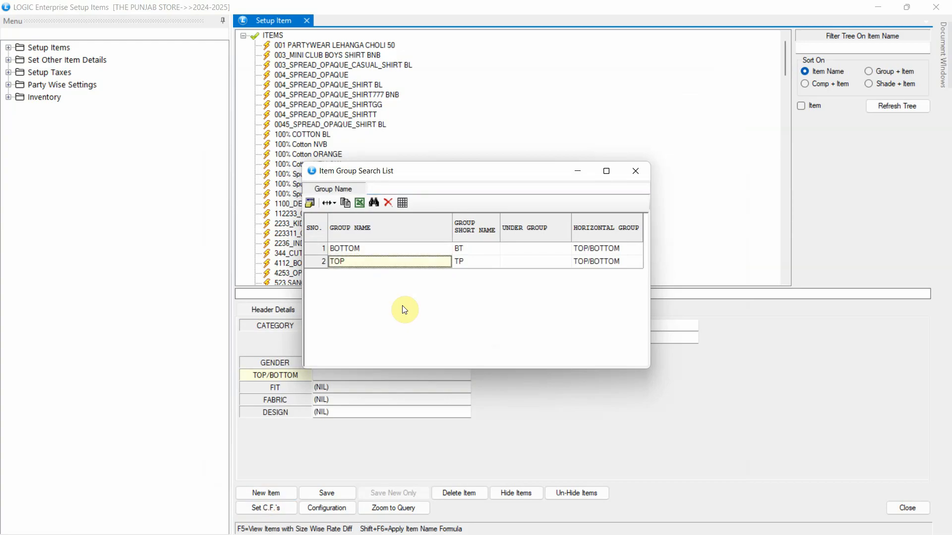
key("Return")
key("Return")
key("Down")
key("Return")
key("Return")
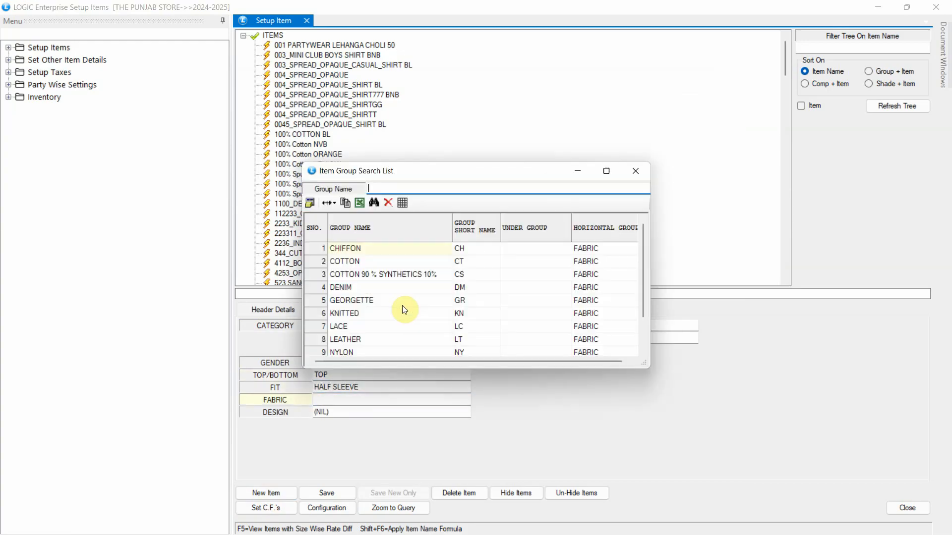
key("Down")
key("Return")
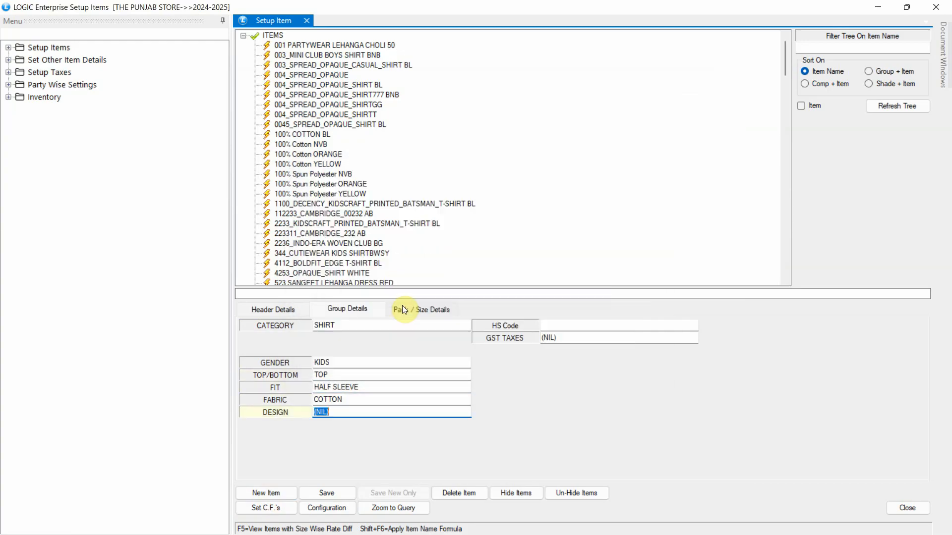
key("Return")
Step: Set design PLAIN, HS code 62 and the GST group
key("Return")
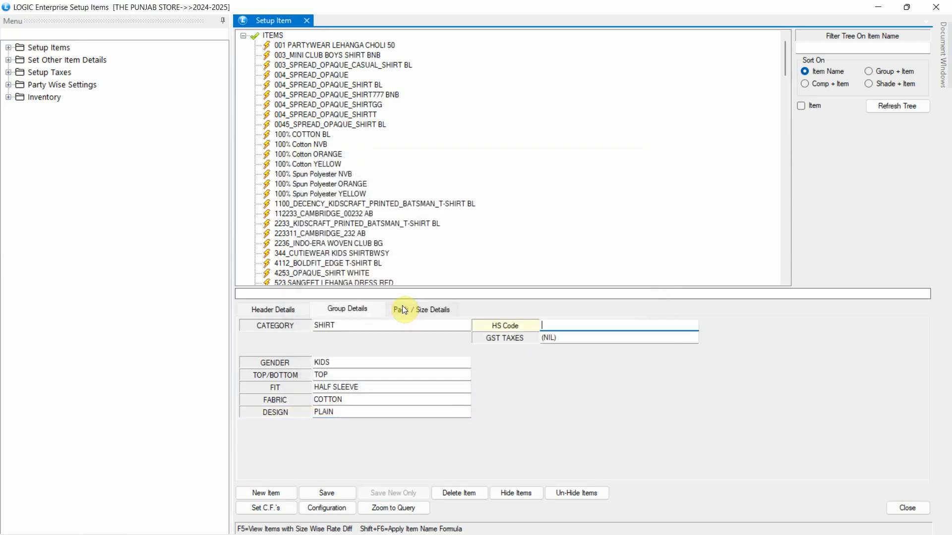
key("Return")
key("Return")
key("Return")
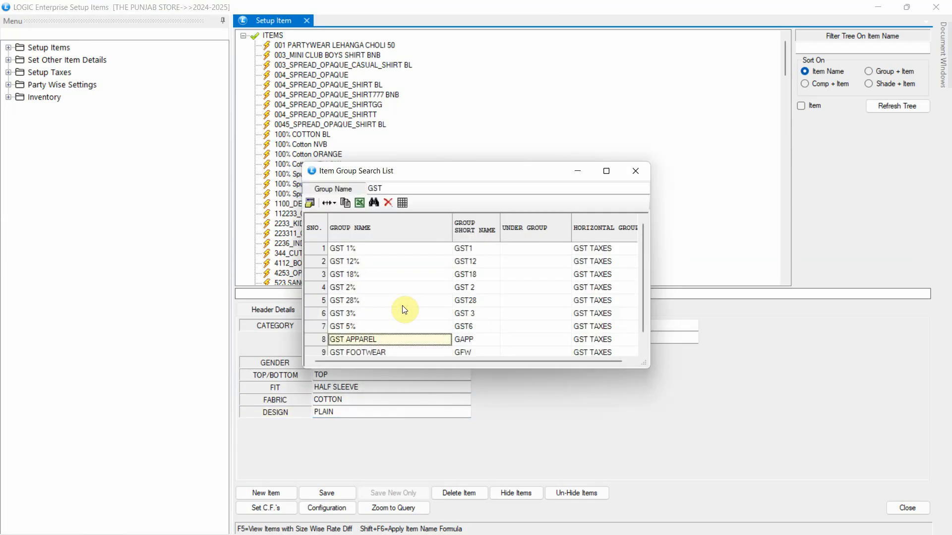
key("Return")
type("S")
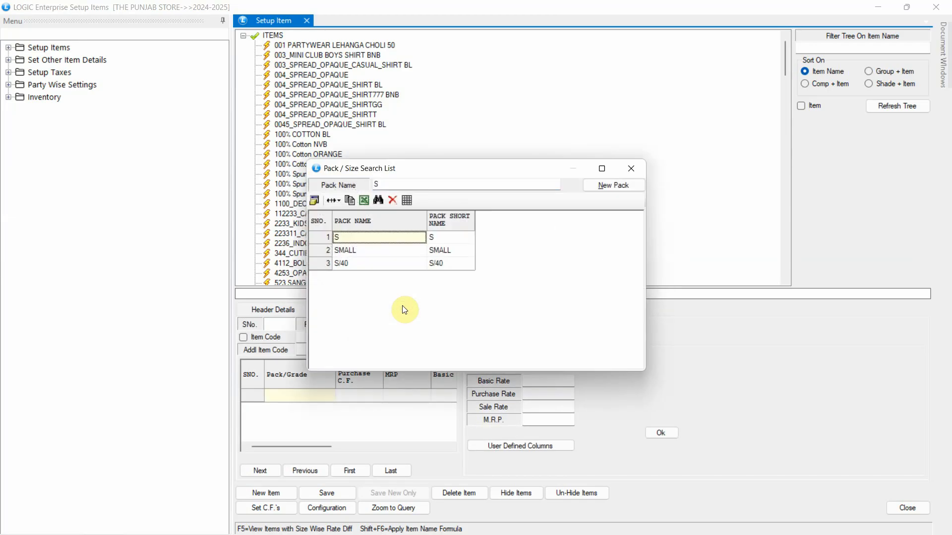
key("Return")
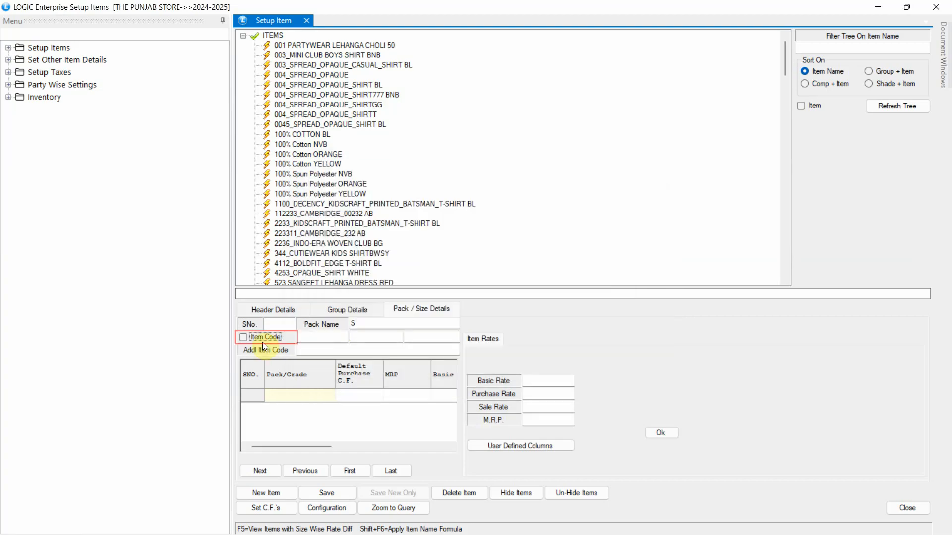
left_click(262, 342)
left_click(377, 337)
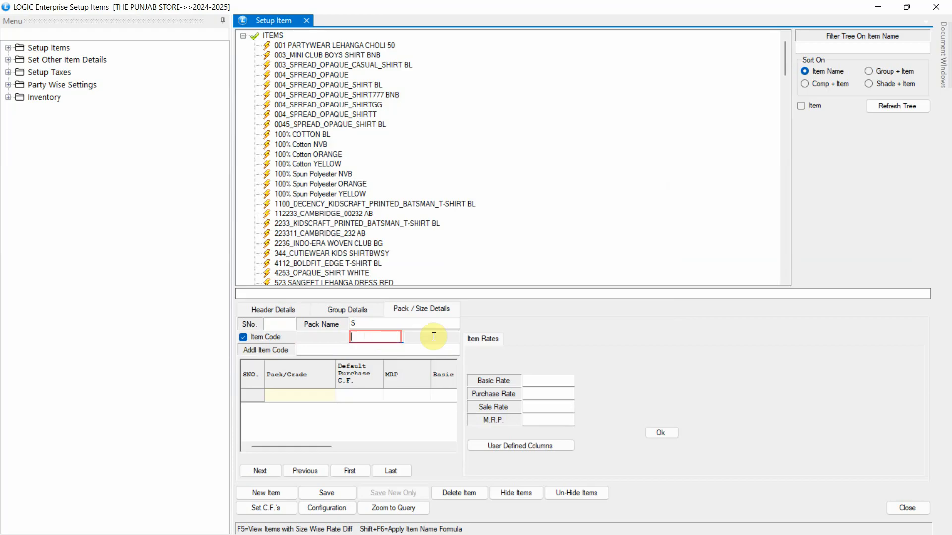
left_click(264, 469)
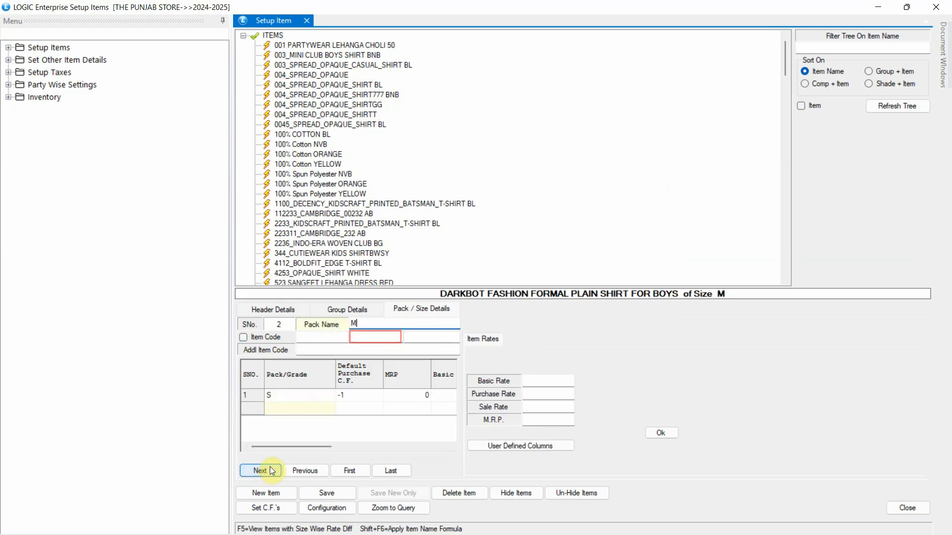
left_click(329, 492)
left_click(482, 314)
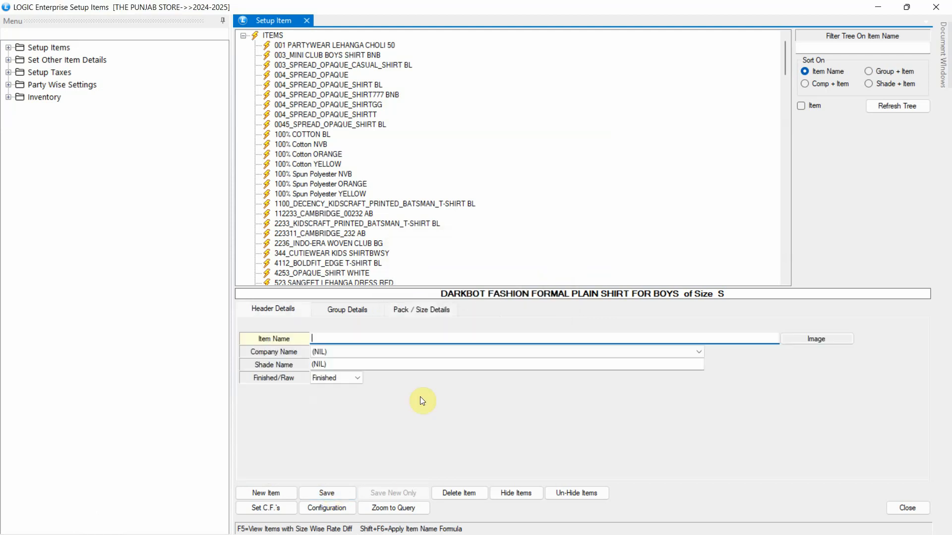
Step: Set the code prefix to Company Short Name, with the middle from the item name's first 5 characters
left_click(349, 505)
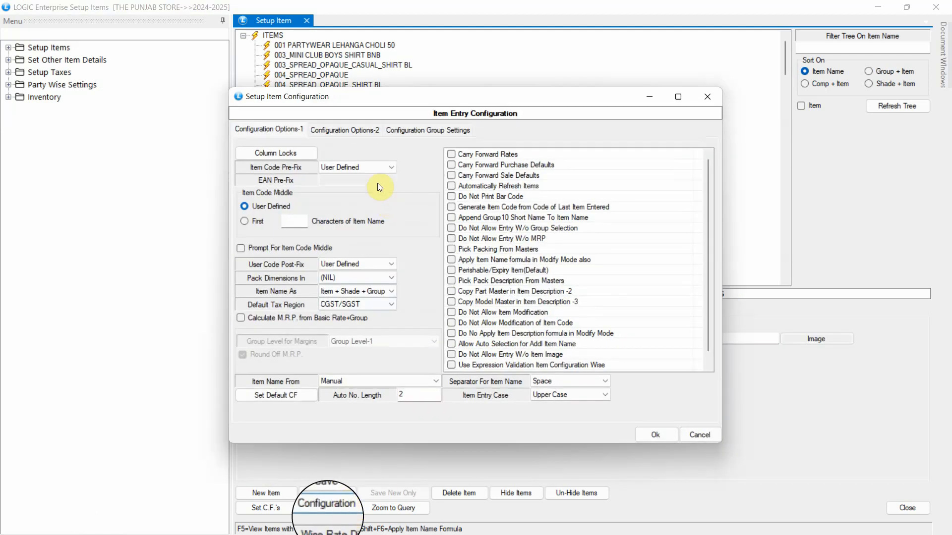
left_click(378, 167)
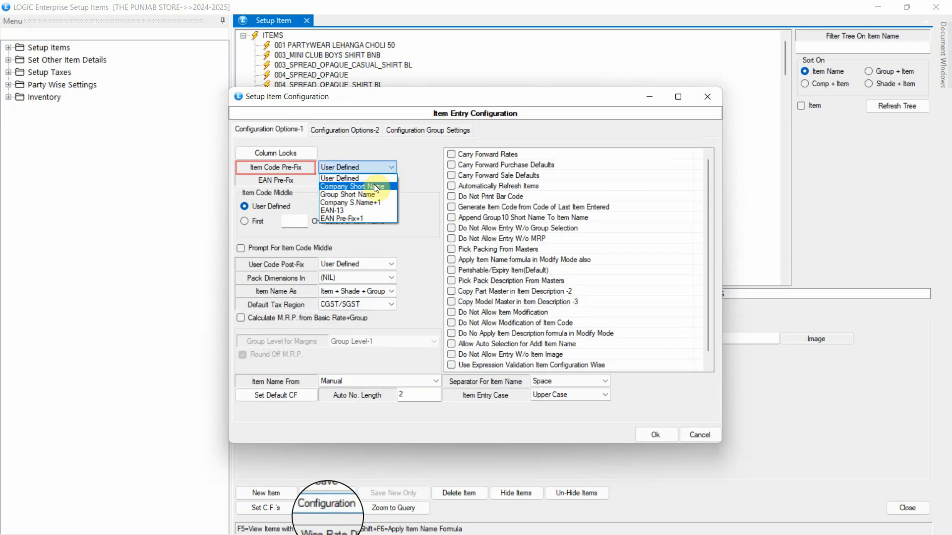
left_click(374, 186)
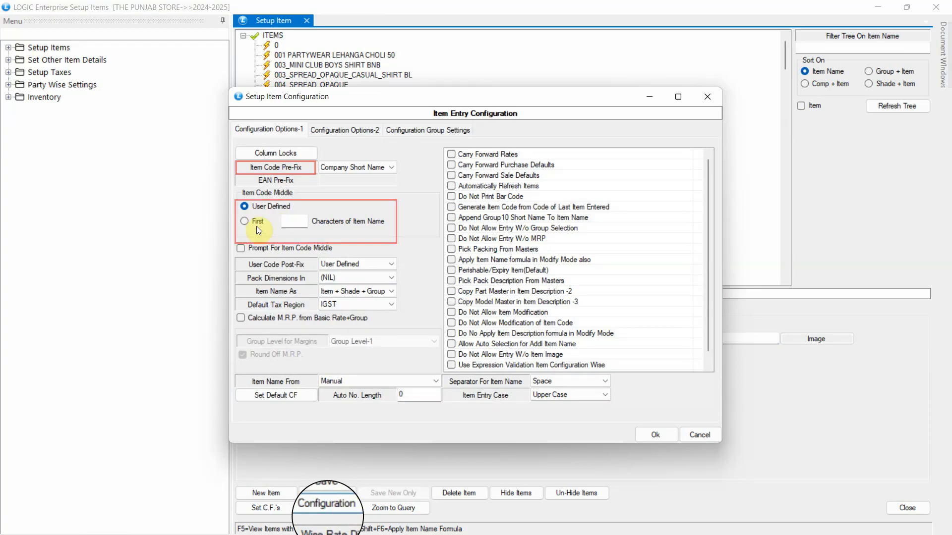
left_click(257, 224)
type("5")
left_click(653, 434)
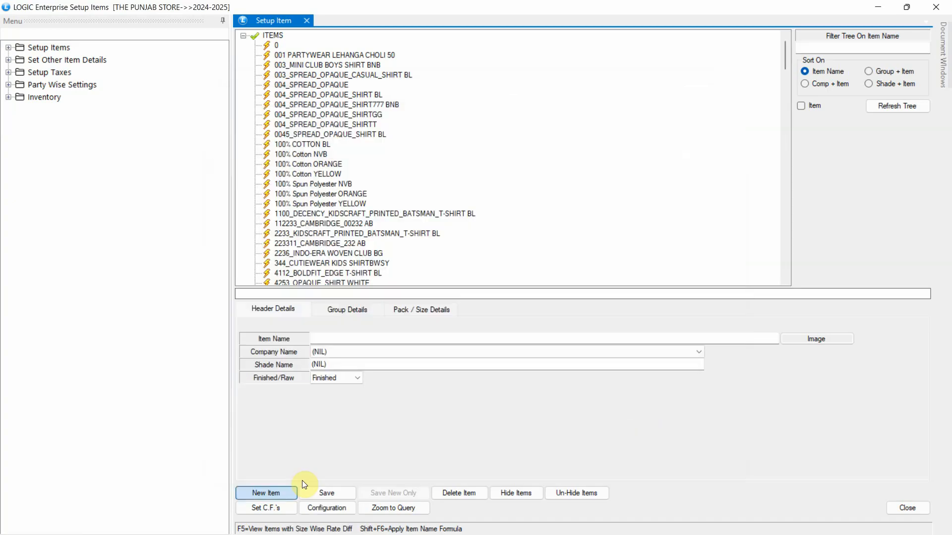
Step: Start a new item 'LYMIO CASUAL SHIRT FOR MENS' with company ABC LOGIC and shade BEIGE
left_click(284, 490)
type("LYMIO CASUAL")
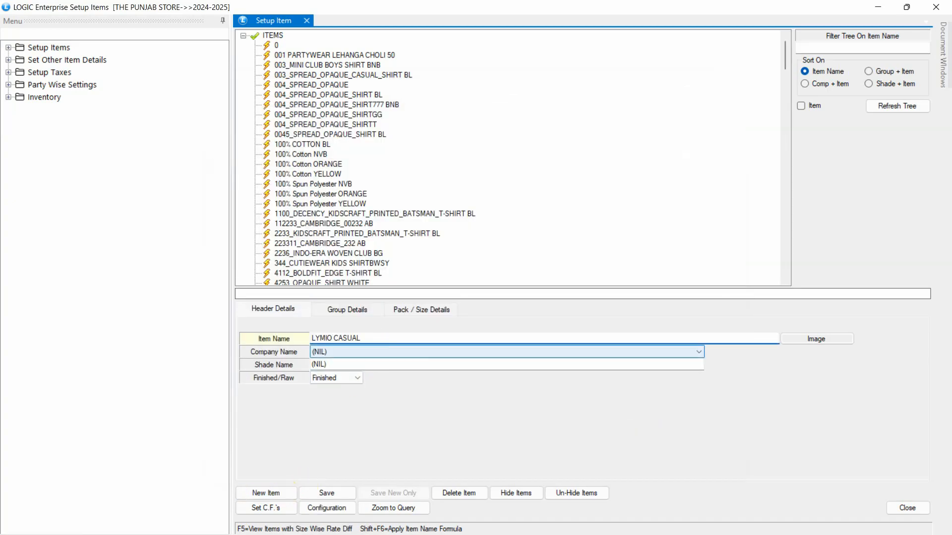
type(" SHIRT FOR MENS")
left_click(410, 355)
left_click(410, 373)
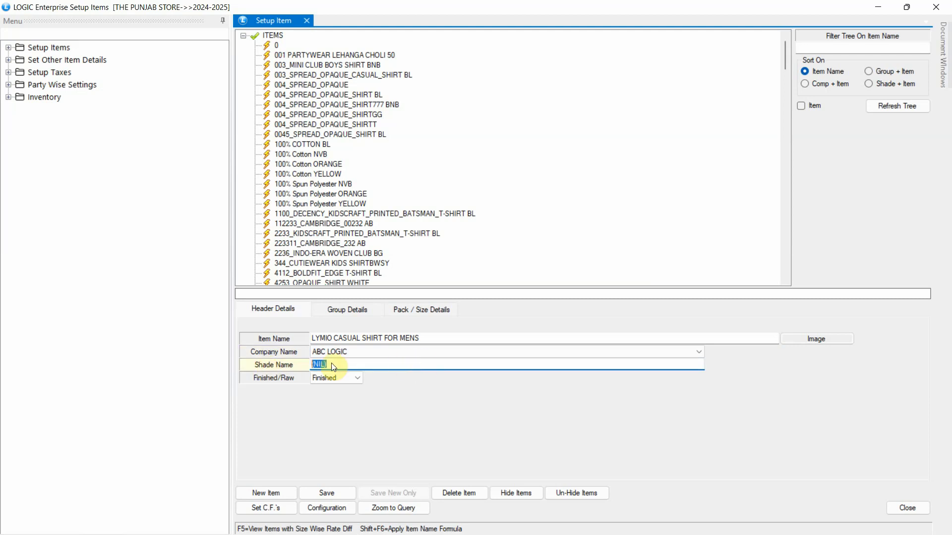
key("space")
key("Return")
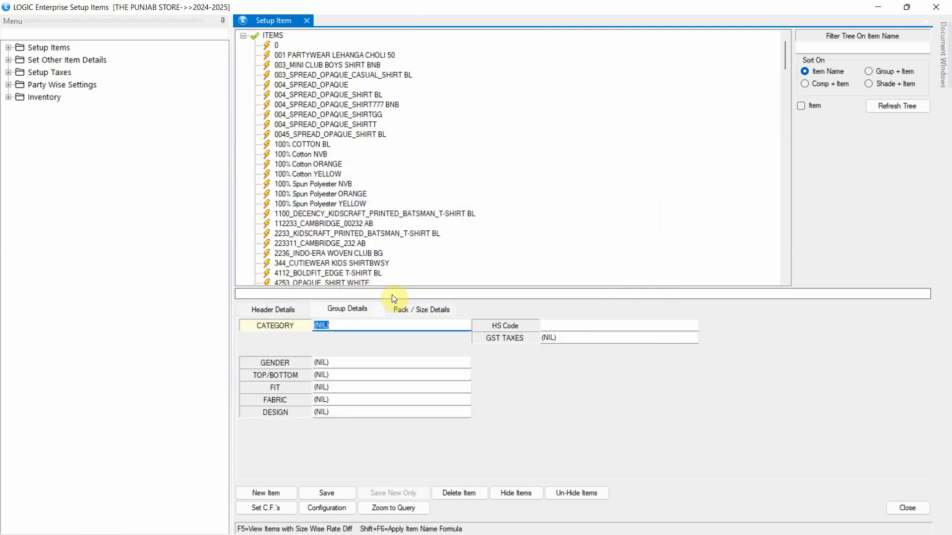
Step: Set category SHIRT, gender MEN, TOP and HALF SLEEVE fit
type("S")
key("Return")
key("Return")
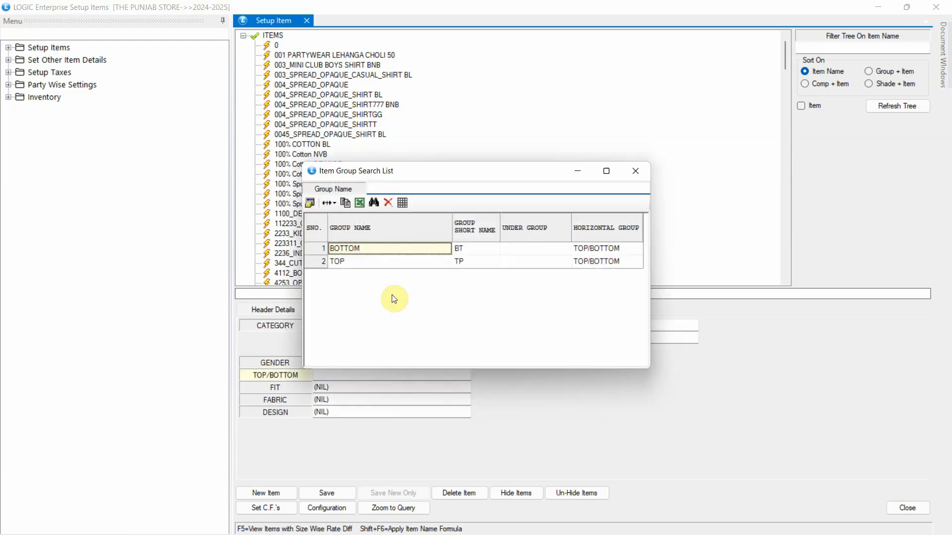
key("Down")
key("Return")
key("Down")
key("Return")
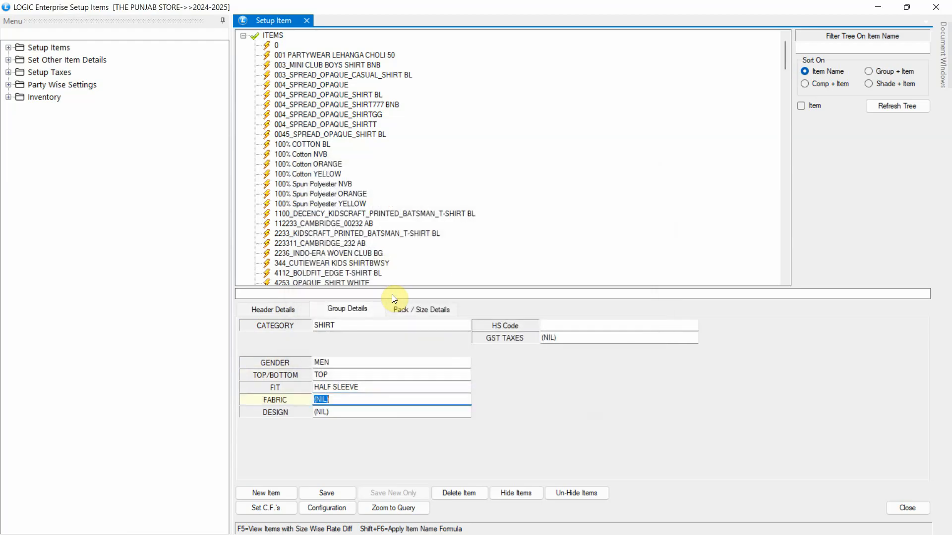
key("Return")
Step: Set fabric COTTON 90% SYNTHETICS 10%, design PLAIN, HS code 62 and the GST group
double_click(388, 276)
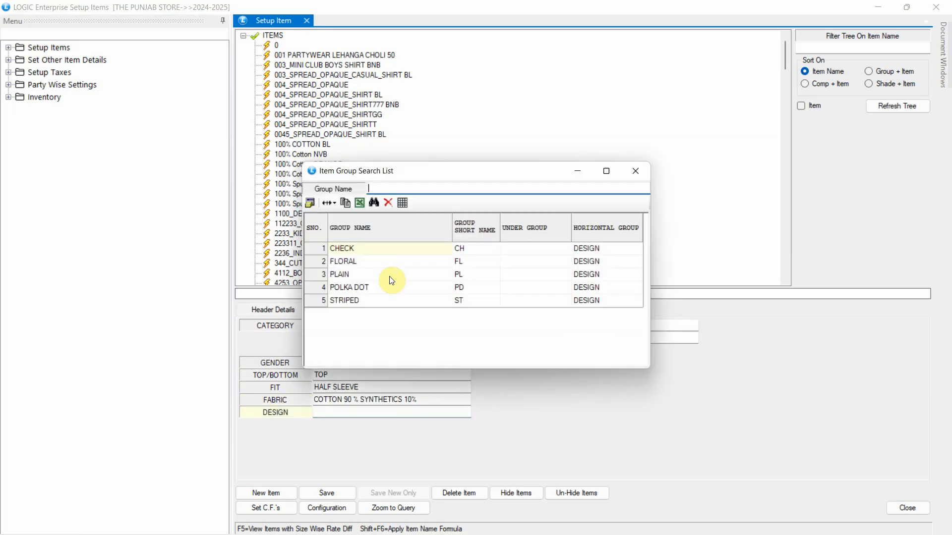
double_click(390, 278)
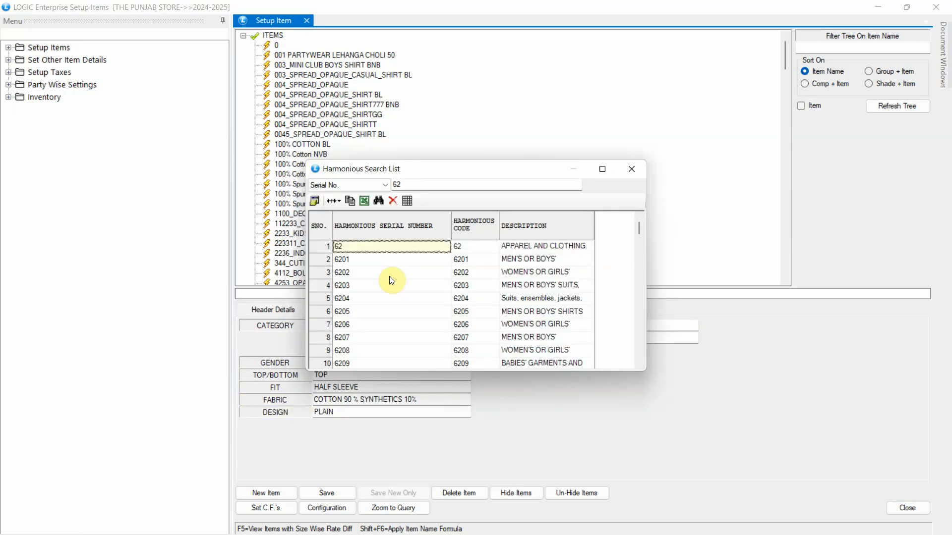
key("Return")
key("Return")
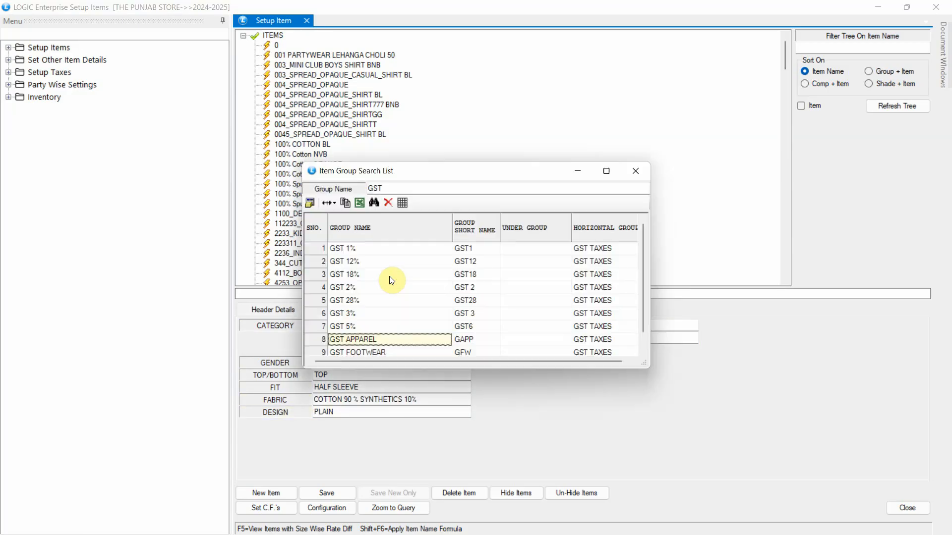
key("Return")
type("S")
key("Return")
key("Return")
Step: Add the size S row and save the LYMIO casual shirt
left_click(268, 468)
left_click(317, 376)
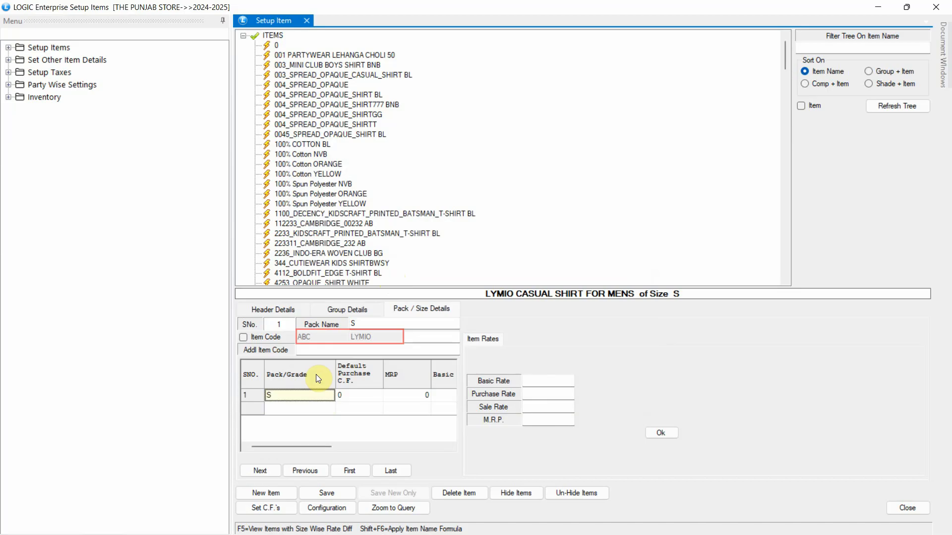
left_click(342, 493)
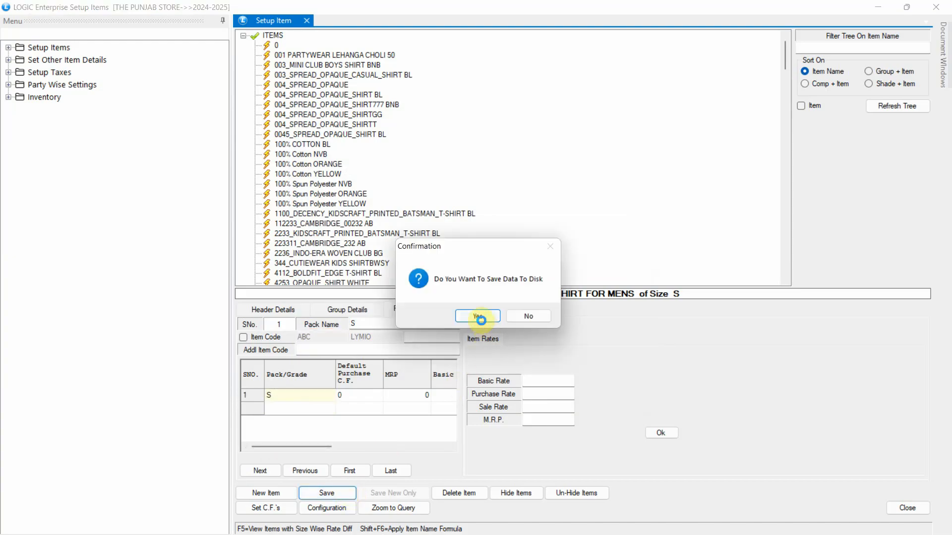
left_click(478, 318)
Step: Switch the item code prefix to Group Short Name and start a new item
left_click(327, 508)
left_click(353, 169)
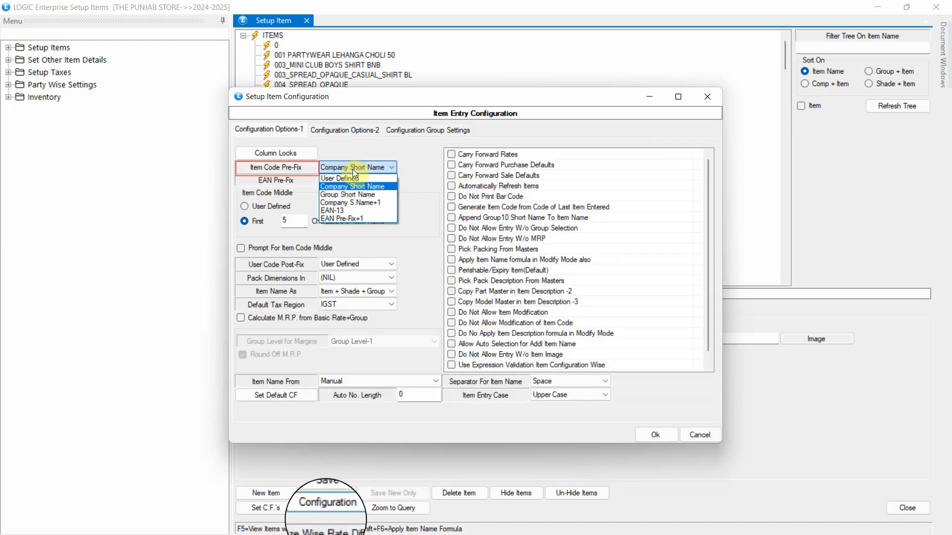
left_click(358, 197)
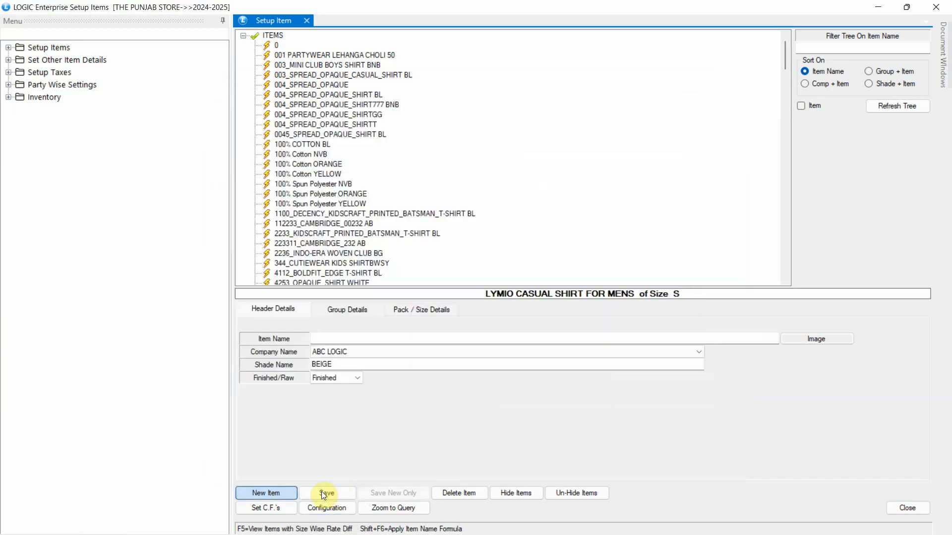
left_click(286, 494)
Step: Name the item 'MANIAC MENS SOLID SHIRT FOR MEN' with company ABC LOGIC and shade BLACK
type("MANIAC MENS SOLID SHIRT FOR MEN")
left_click(448, 351)
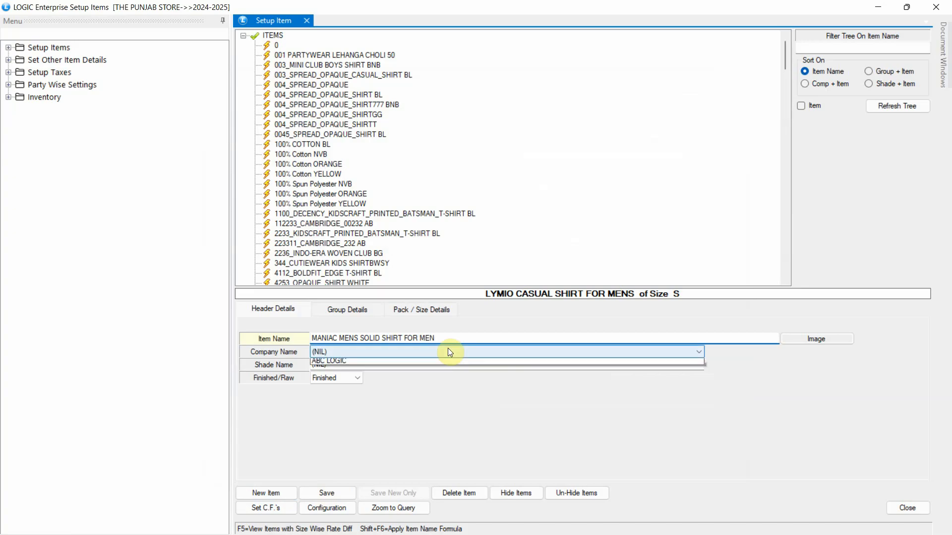
left_click(445, 370)
key("space")
double_click(380, 303)
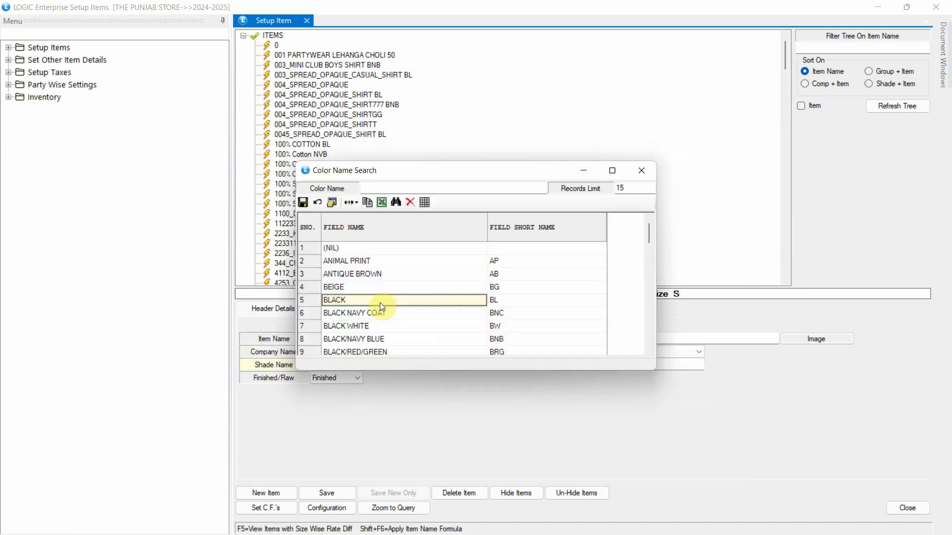
key("Return")
Step: Set category SHIRT, gender MEN, TOP and HALF SLEEVE fit
type("S")
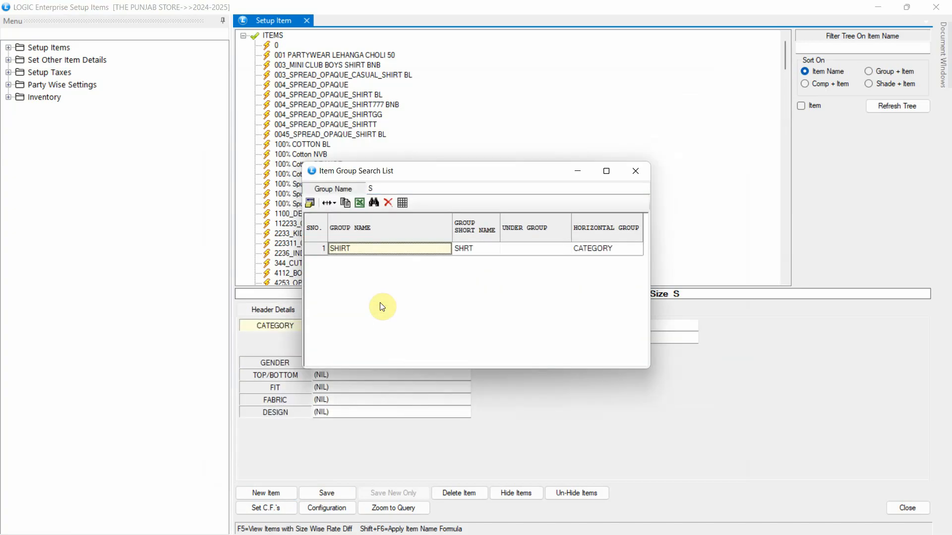
key("Return")
key("space")
left_click(368, 258)
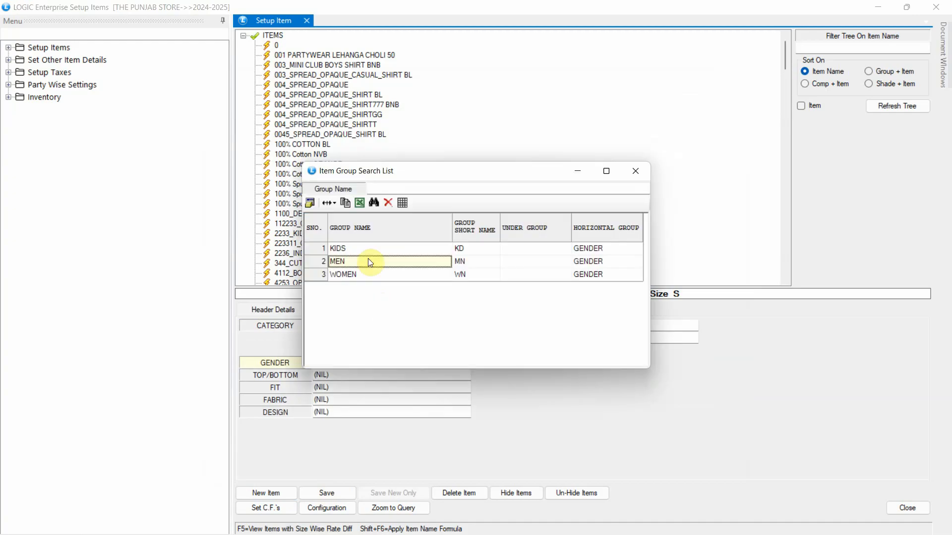
key("Return")
key("space")
left_click(368, 259)
key("Return")
key("space")
left_click(368, 258)
key("Return")
Step: Set fabric COTTON, design PLAIN, HS code 62, tax GST APPAREL and pack size S
key("space")
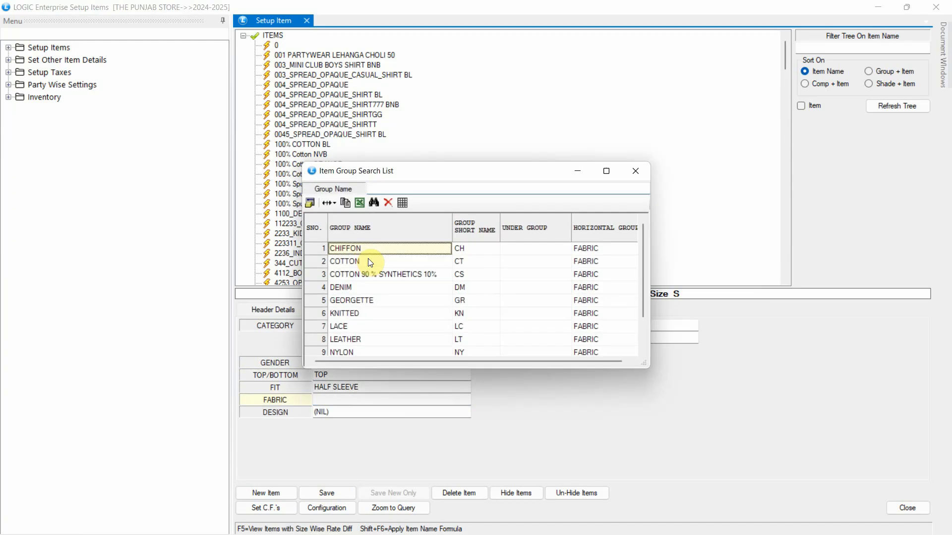
left_click(370, 262)
key("Return")
key("space")
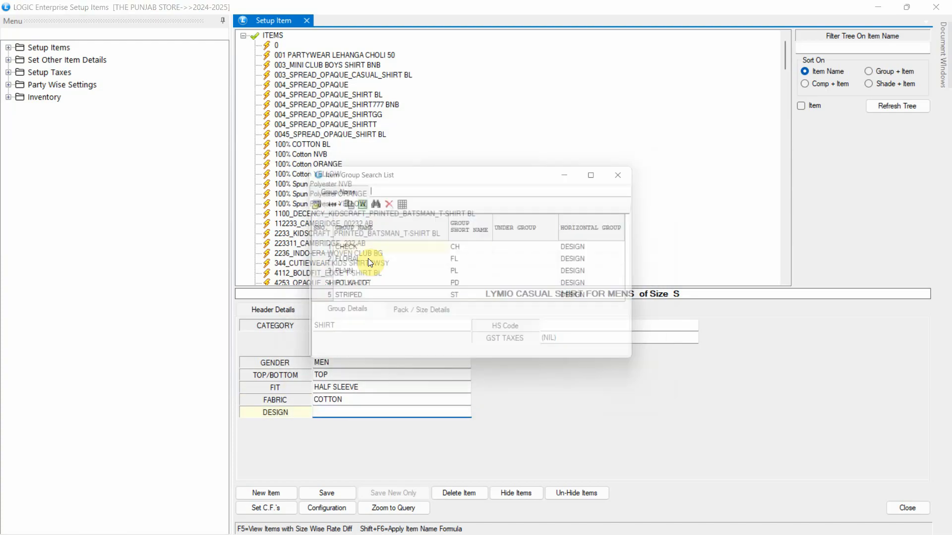
key("Down")
key("Down")
key("Return")
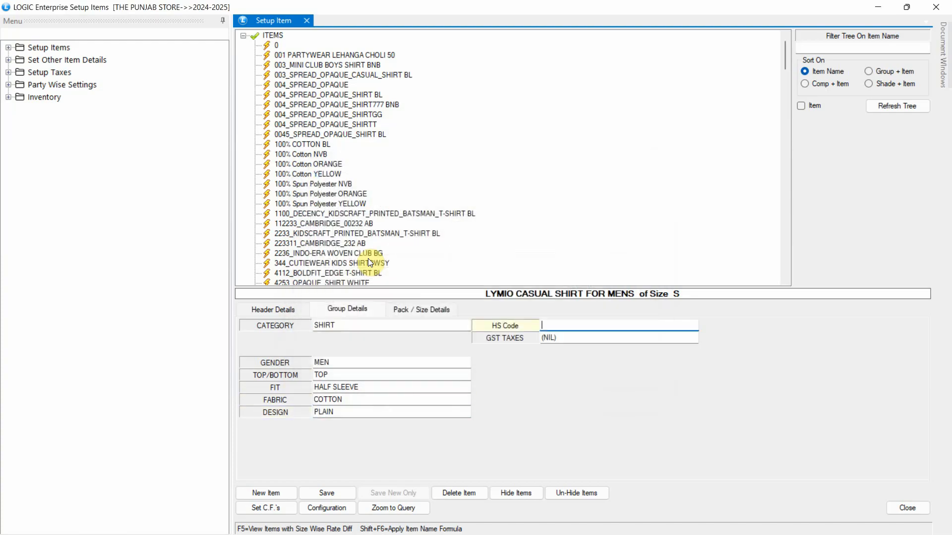
key("space")
key("Return")
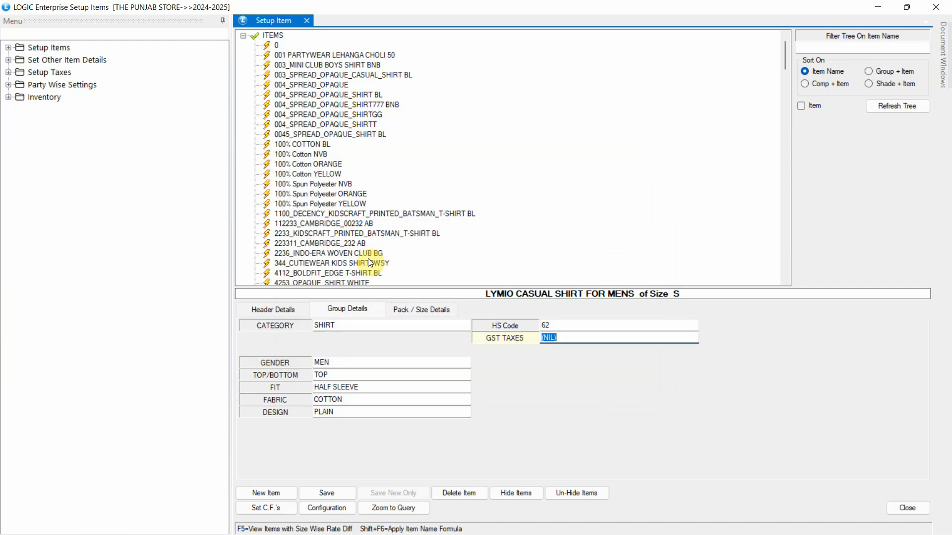
key("space")
key("Return")
key("space")
key("Return")
Step: Confirm size S and save the MANIAC shirt with code SHRT MANIA
left_click(264, 470)
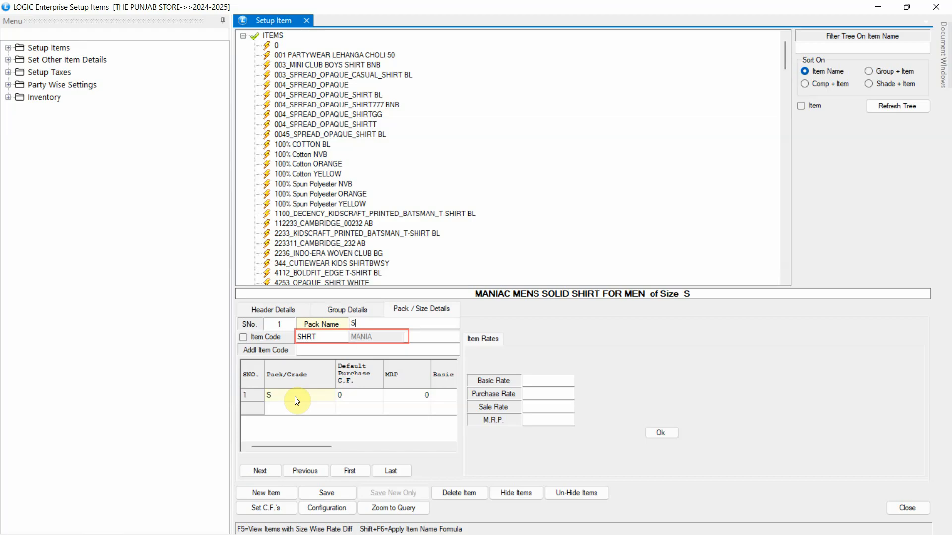
left_click(354, 494)
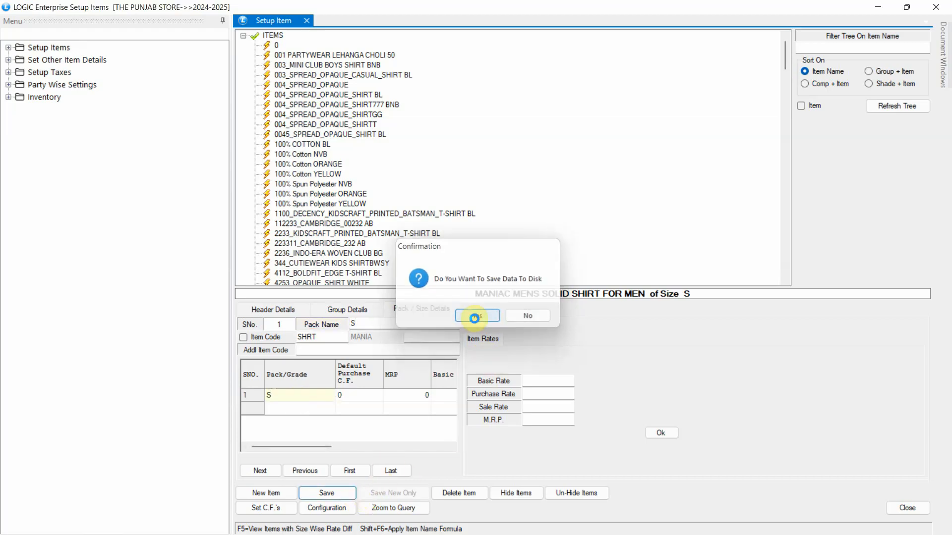
left_click(474, 318)
Step: Change the item code prefix to Company S.Name+1
left_click(327, 508)
left_click(364, 167)
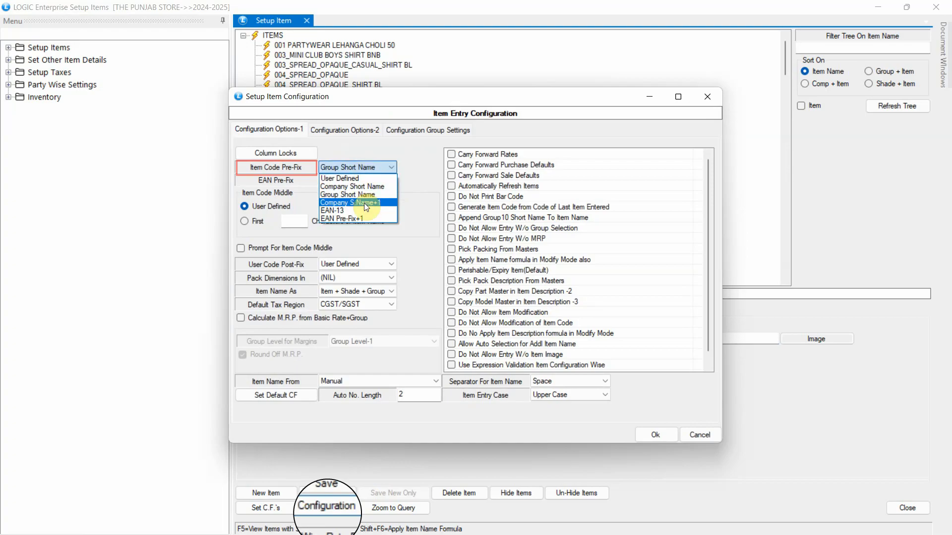
left_click(364, 204)
left_click(660, 432)
Step: Start the new item 'BONKIDS OFFICIAL MARVEL BOYS T-SHIRT' with company ABC LOGIC and shade DARK BROWN
left_click(272, 490)
type("OFFICIAL MARVEL BOYS T-SHIRT")
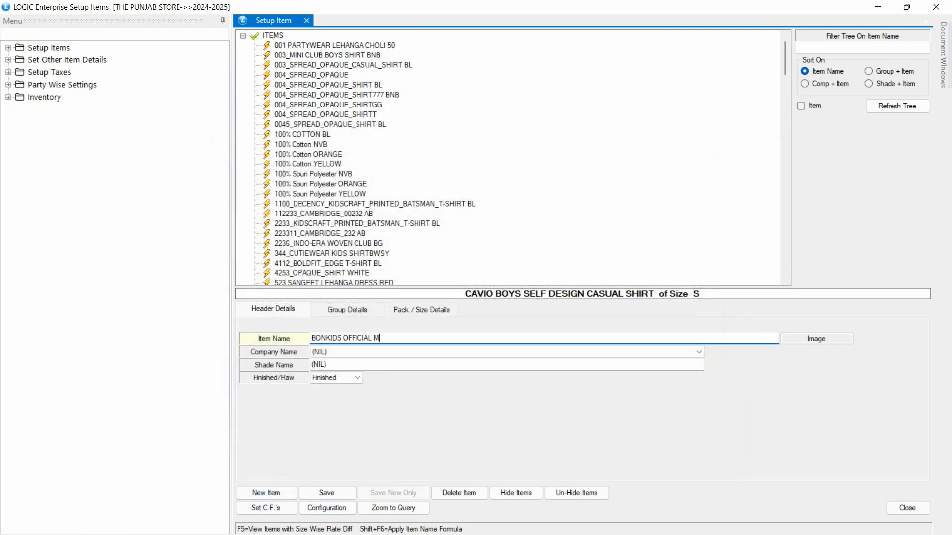
key("Return")
left_click(369, 373)
key("Return")
key("Return")
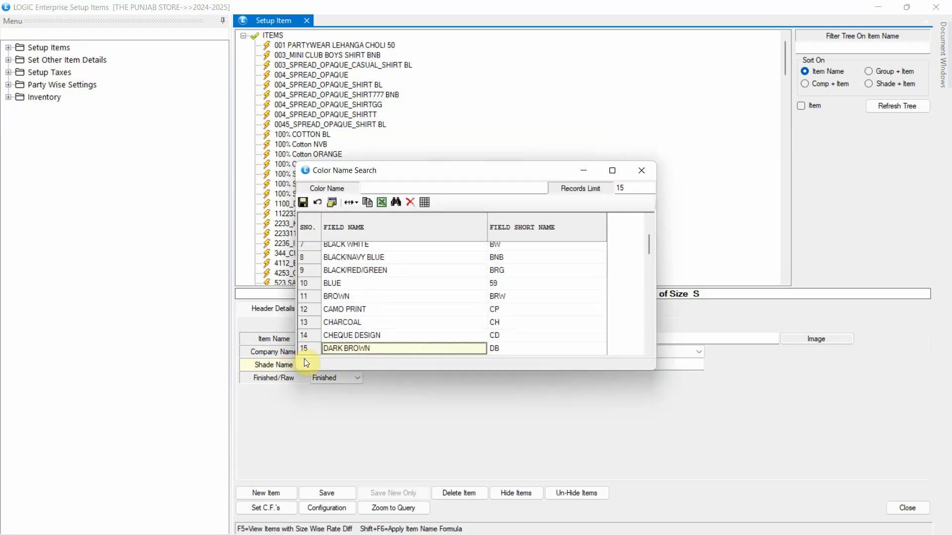
key("Return")
Step: Set category T-SHIRT, gender KIDS, TOP, FULL SLEEVE fit, COTTON fabric and PLAIN design
left_click(338, 326)
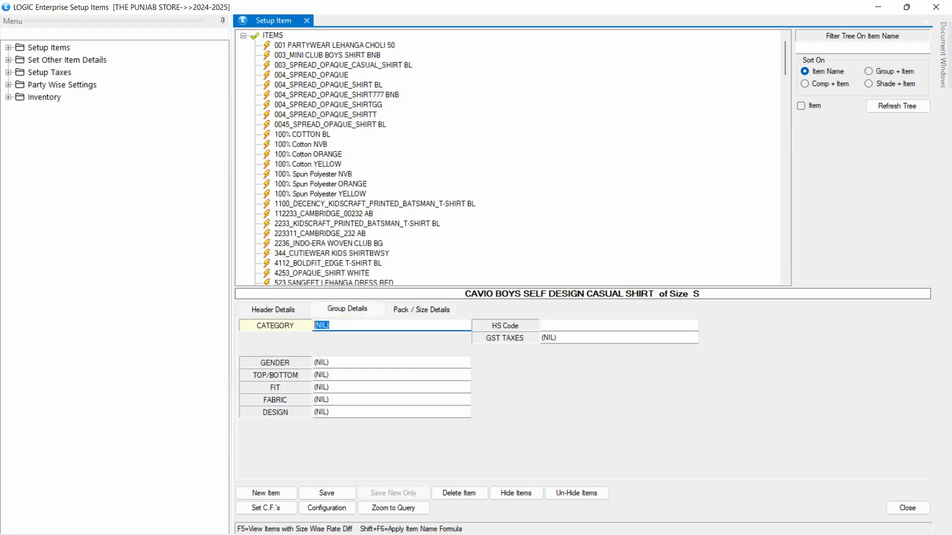
type("T")
key("Down")
key("Down")
key("Return")
key("Return")
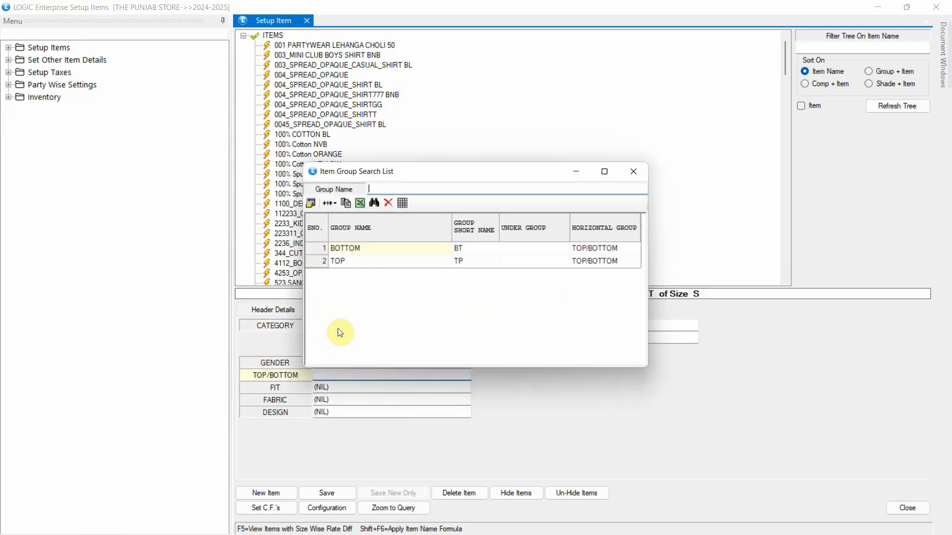
key("Down")
key("Return")
key("Return")
key("Down")
key("Return")
key("Down")
key("Down")
key("Return")
Step: Set HS code 62, tax GST APPAREL and pack size S
type("62")
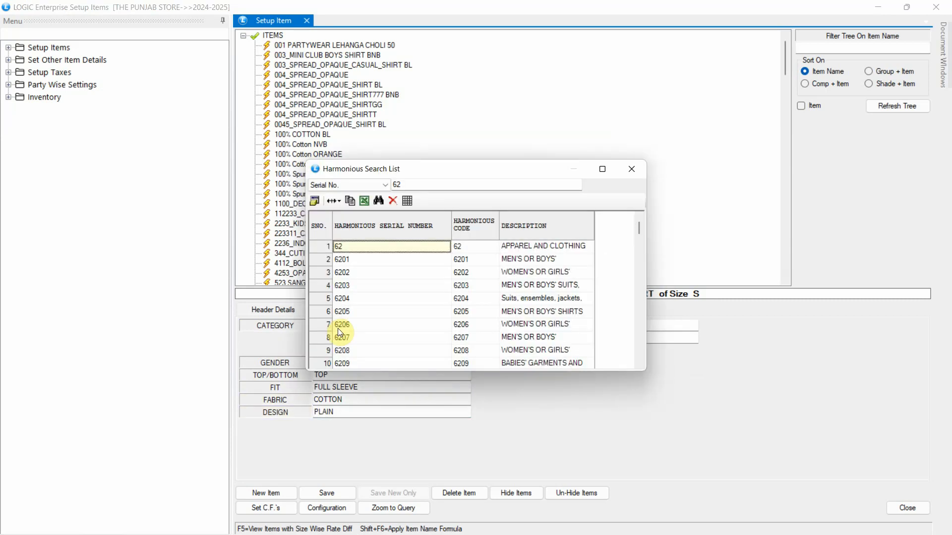
key("Return")
type("GST")
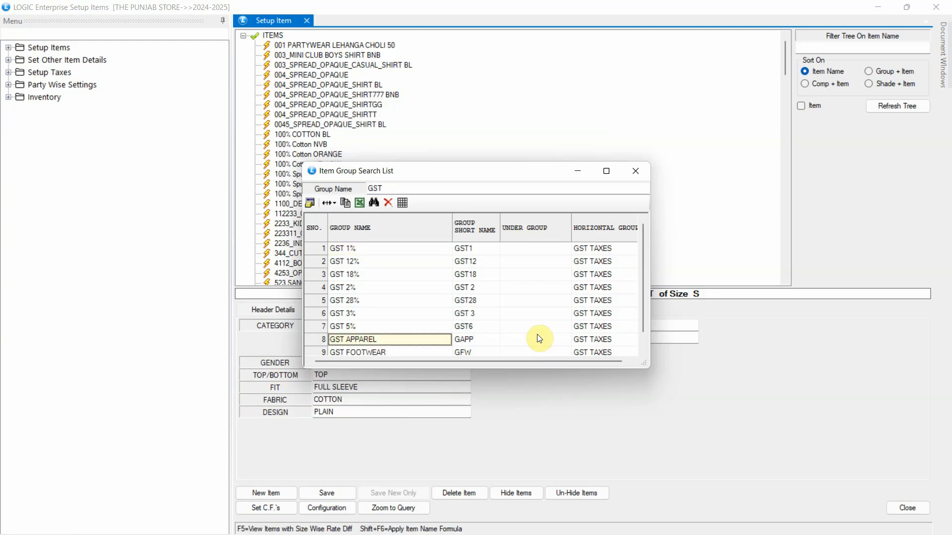
key("Return")
type("S")
key("Down")
Step: Add sizes S, M and L, getting item codes ABC1, ABC2 and ABC3
key("Return")
left_click(263, 472)
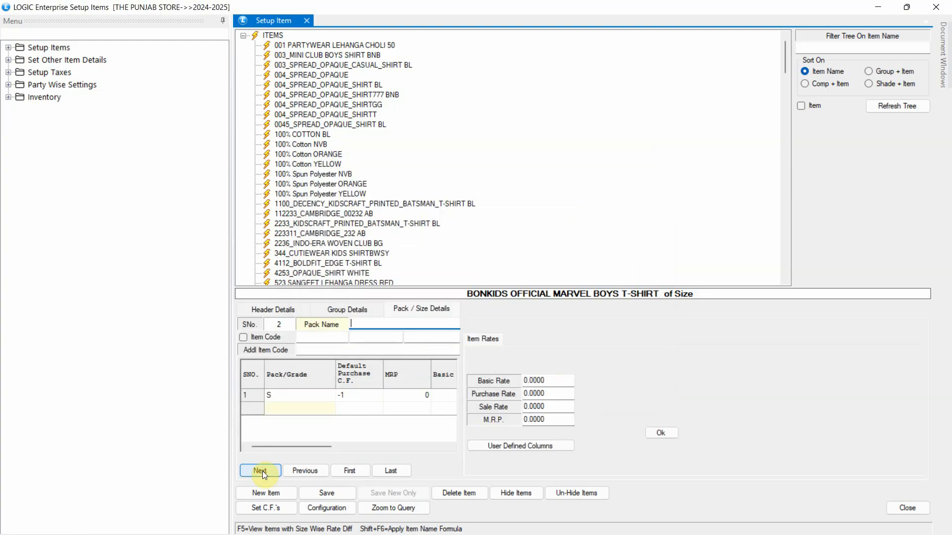
left_click(263, 471)
left_click(262, 471)
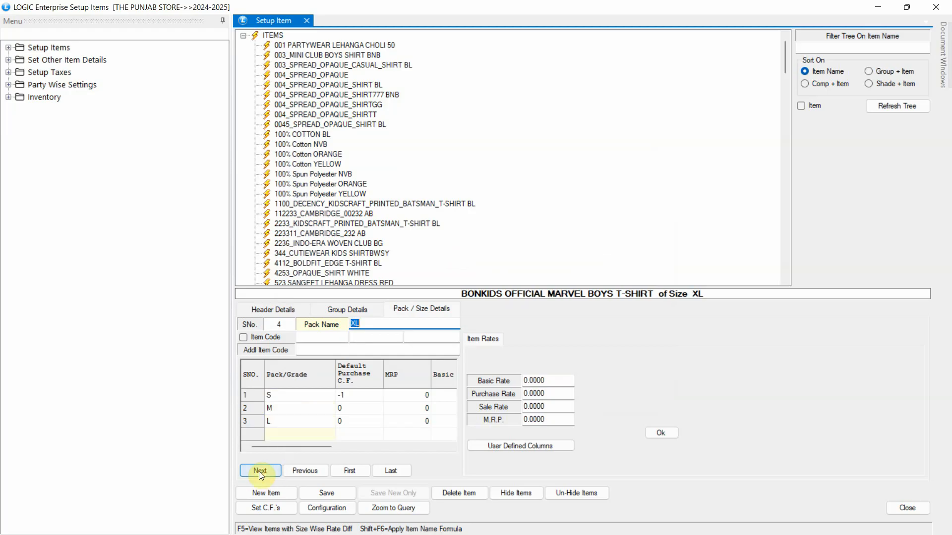
left_click(297, 431)
left_click(308, 396)
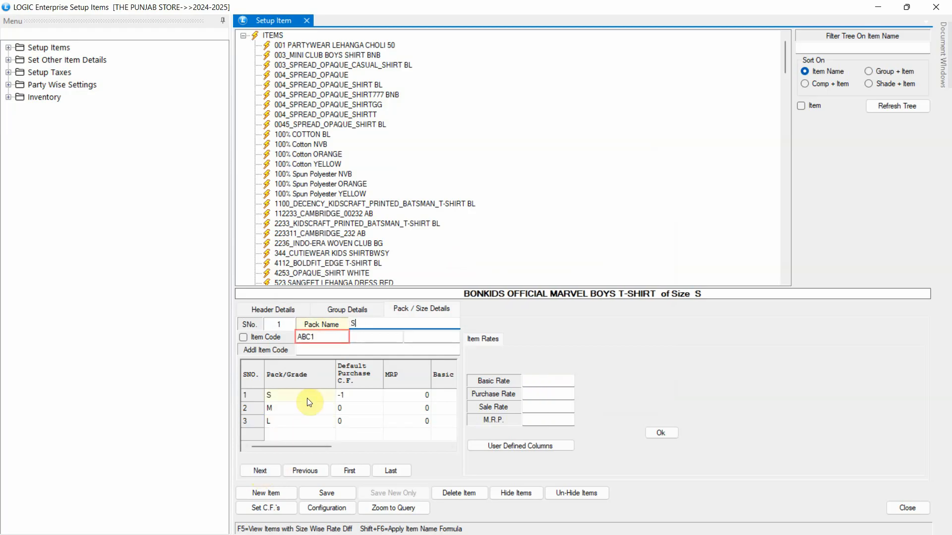
left_click(298, 408)
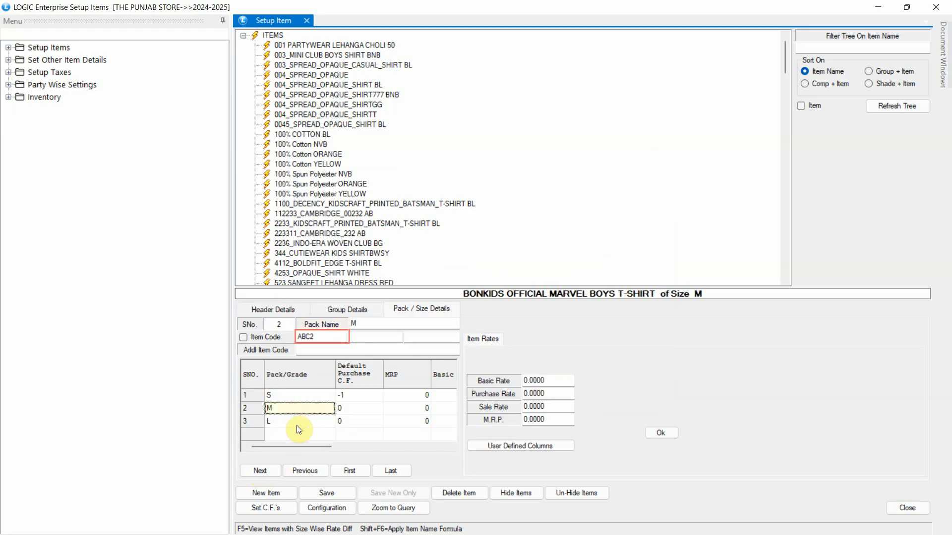
left_click(297, 423)
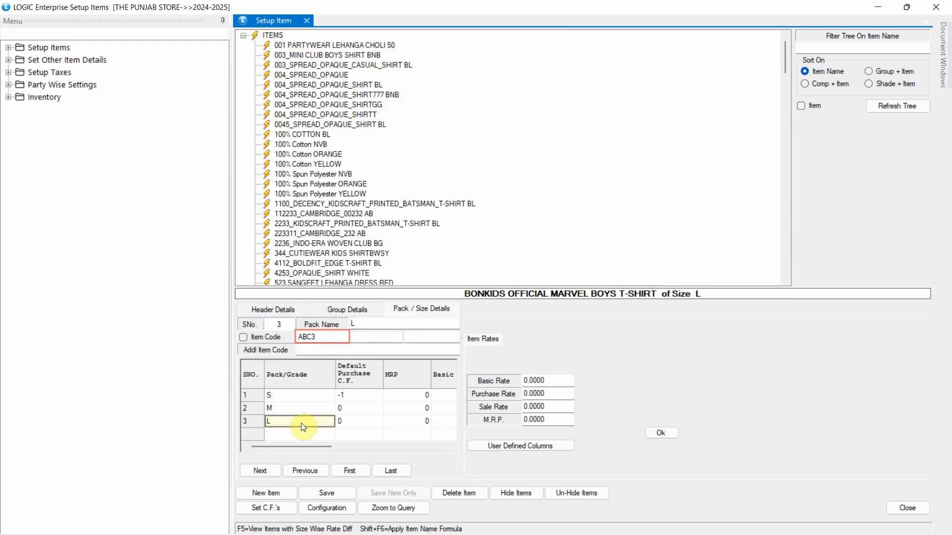
Step: Save the BONKIDS T-shirt and reopen the item entry configuration
left_click(312, 490)
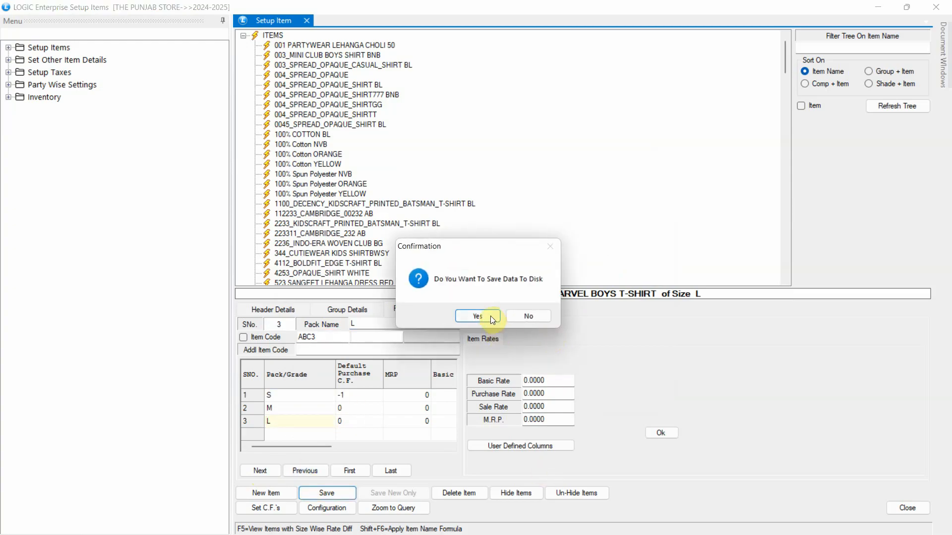
left_click(478, 316)
left_click(329, 507)
Step: Switch the Item Code Pre-Fix to EAN-13 with EAN prefix 1234567 and apply the configuration
left_click(367, 168)
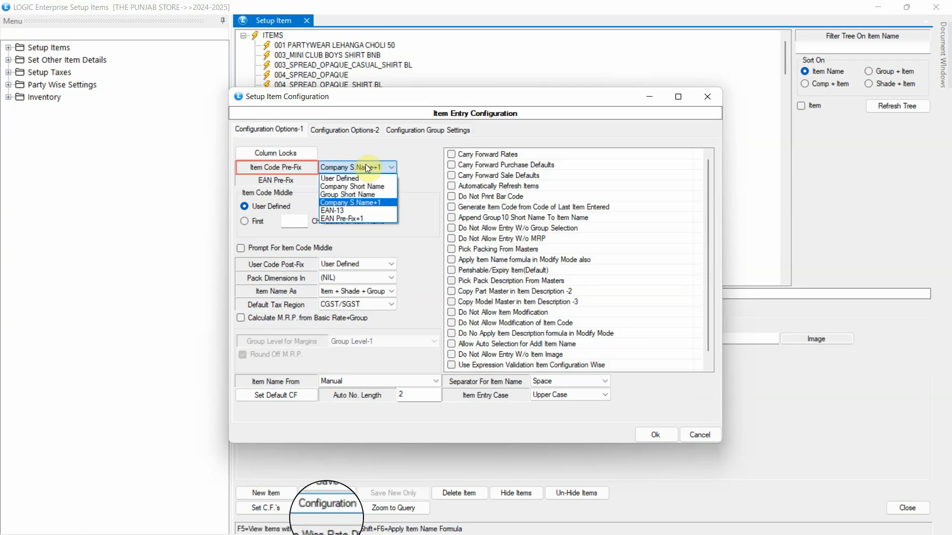
left_click(351, 210)
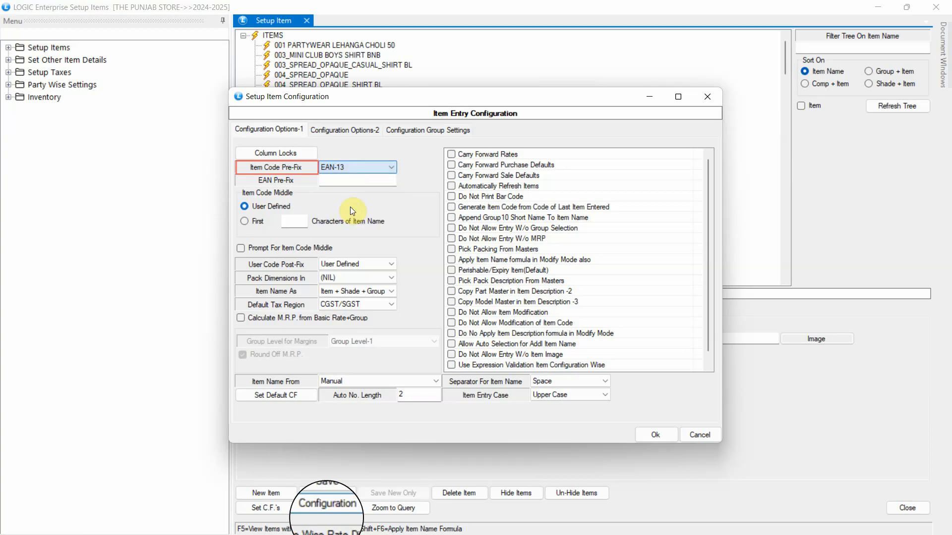
key("Tab")
type("1234")
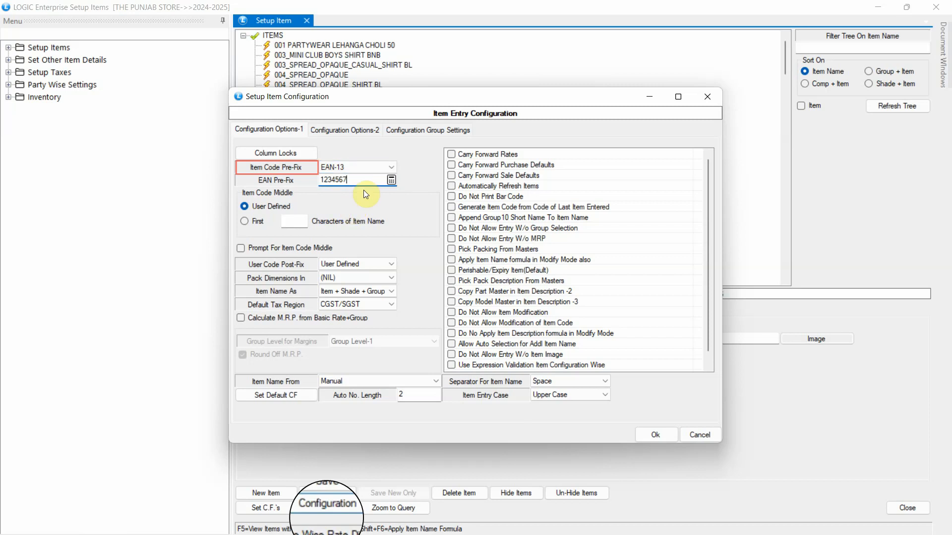
left_click(659, 438)
Step: Start a new item 'BOLDFIT FASHION PRINTED SHIRT FOR MEN' with company ABC LOGIC and shade BLACK
left_click(291, 495)
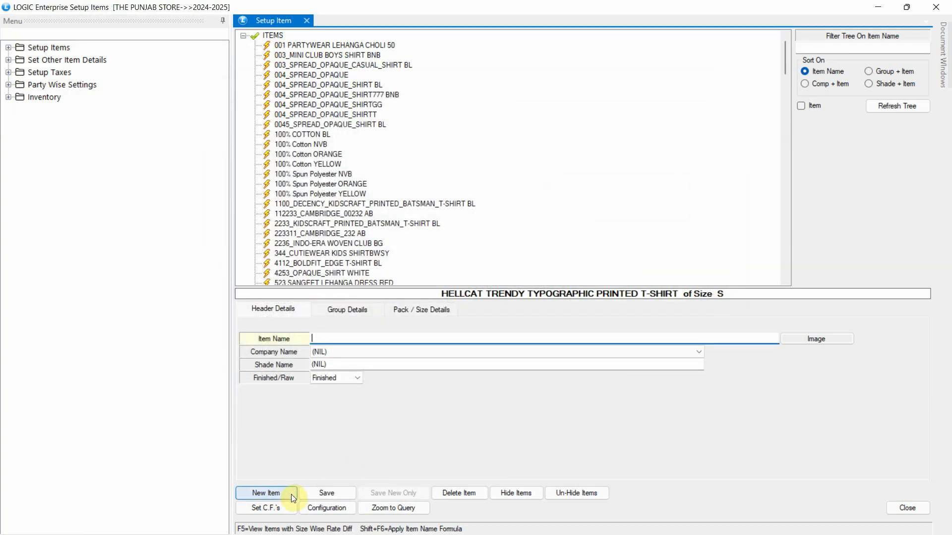
type("BOLDFIT FASHION PRINTED SHIRT FOR MEN")
key("Tab")
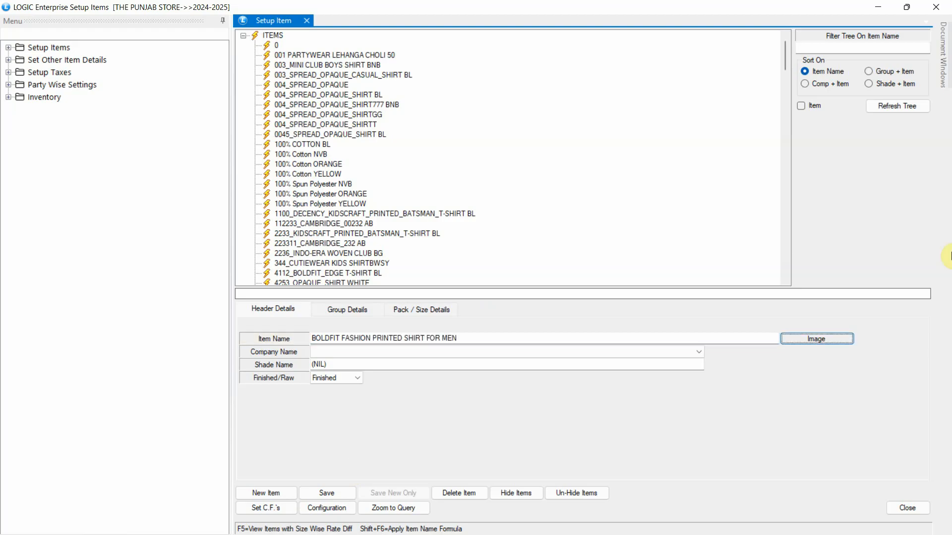
left_click(647, 352)
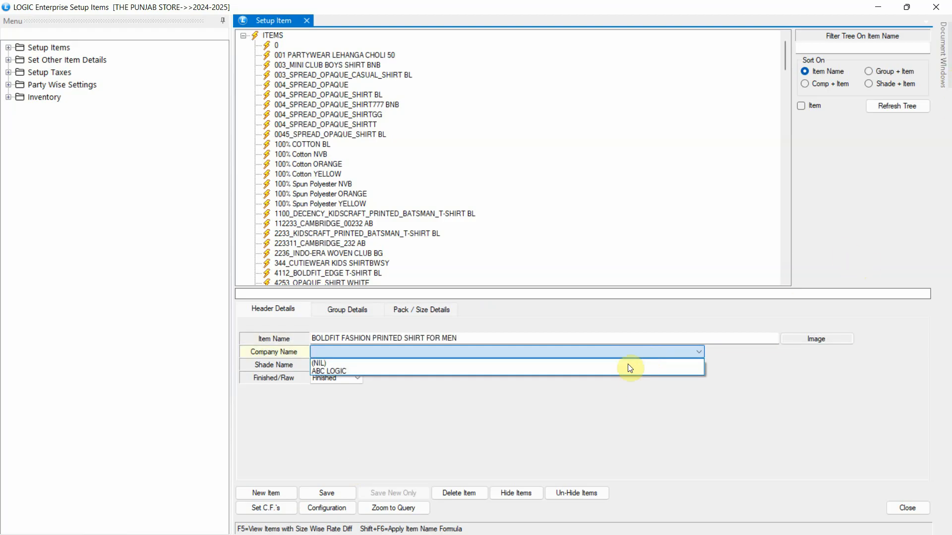
left_click(619, 374)
left_click_drag(626, 365, 78, 370)
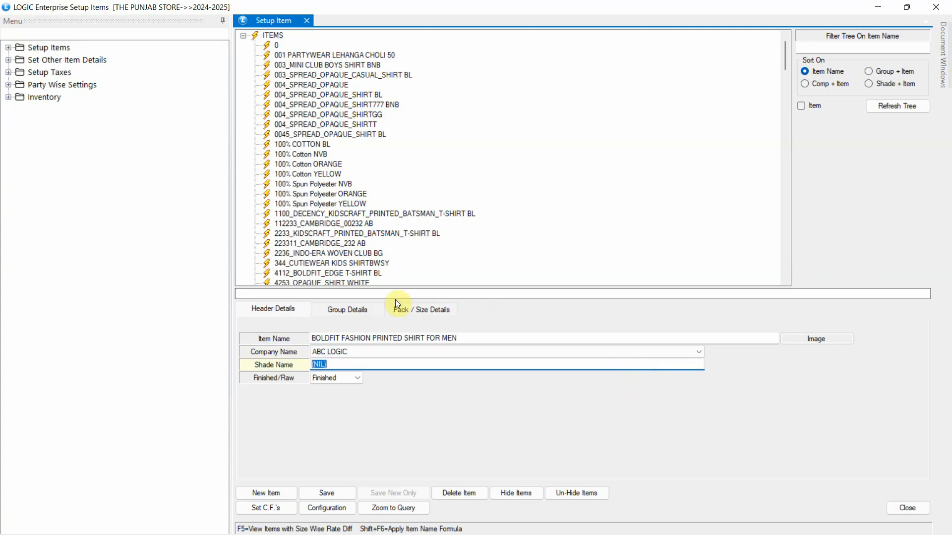
key("space")
double_click(395, 302)
Step: Set the groups to category SHIRT, gender MEN, TOP and fit FULL SLEEVE
type("S")
key("Return")
key("space")
key("Down")
key("Return")
key("space")
key("Down")
key("Return")
key("space")
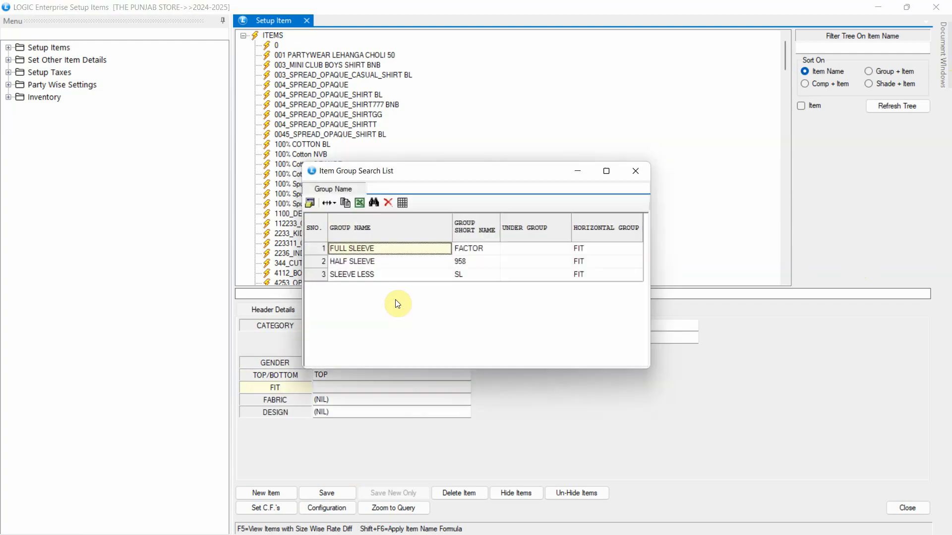
key("Return")
Step: Set fabric COTTON, design FLORAL, HS code 62 and GST APPAREL
key("space")
key("Down")
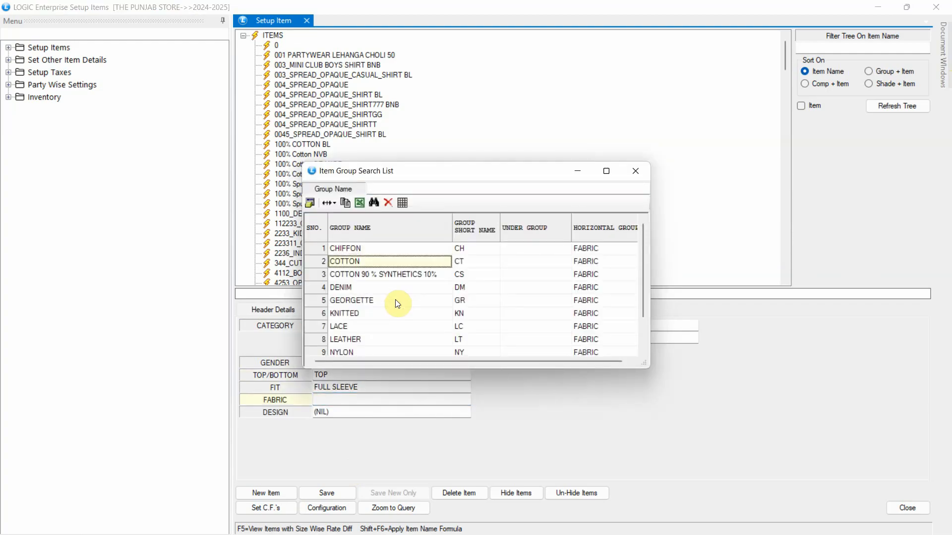
key("Return")
key("space")
key("Down")
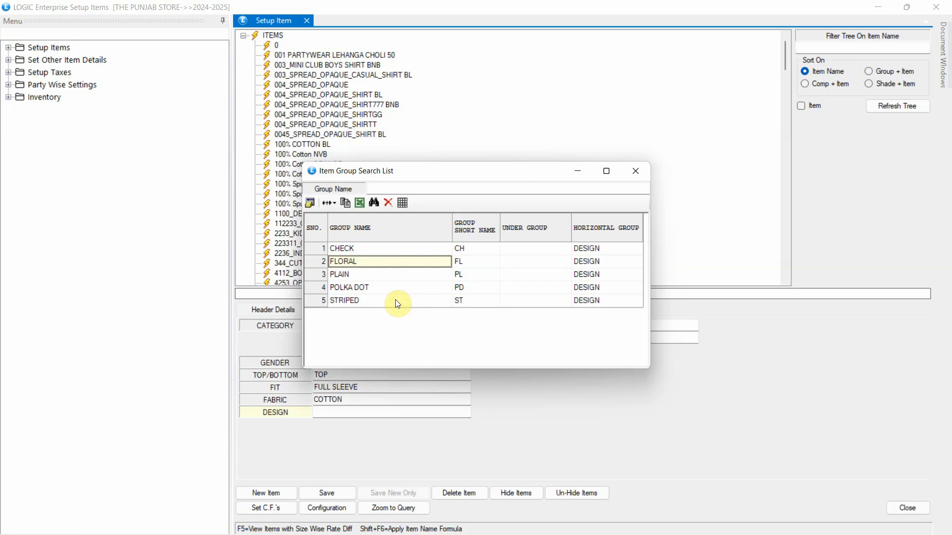
key("Return")
type("62")
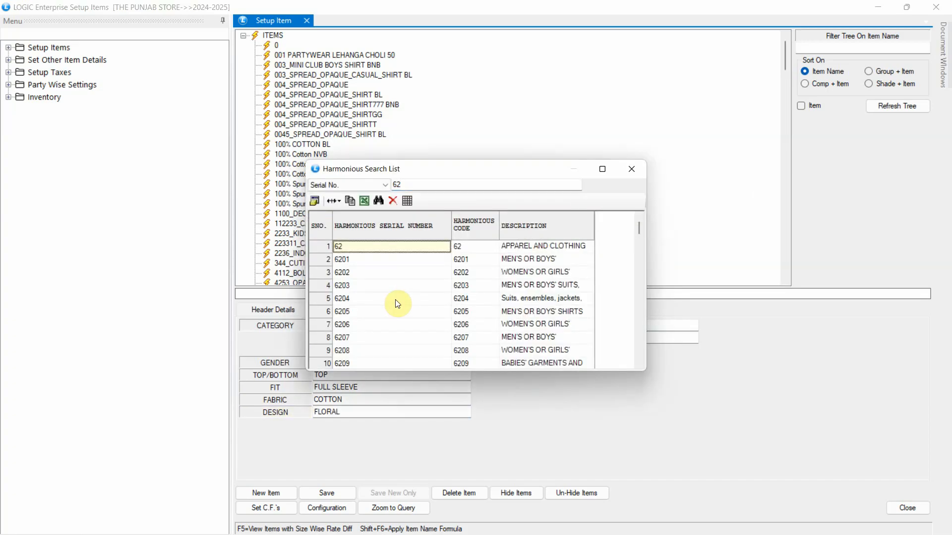
key("Return")
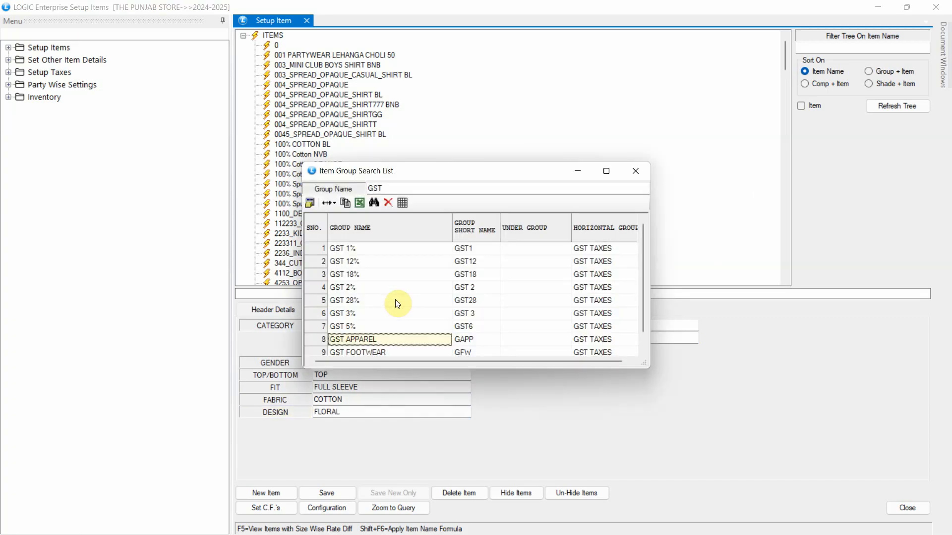
key("Return")
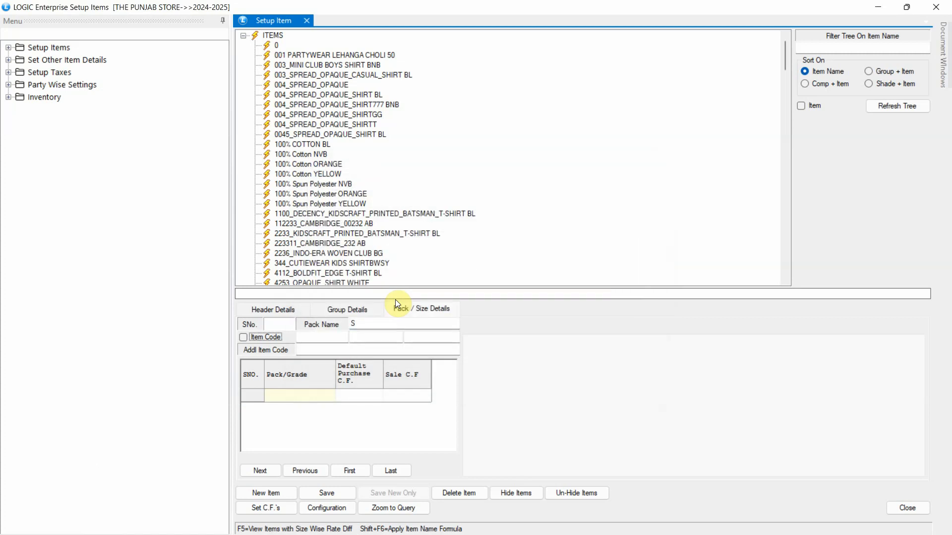
Step: Save the BOLDFIT shirt with sizes S, M and L
left_click(269, 475)
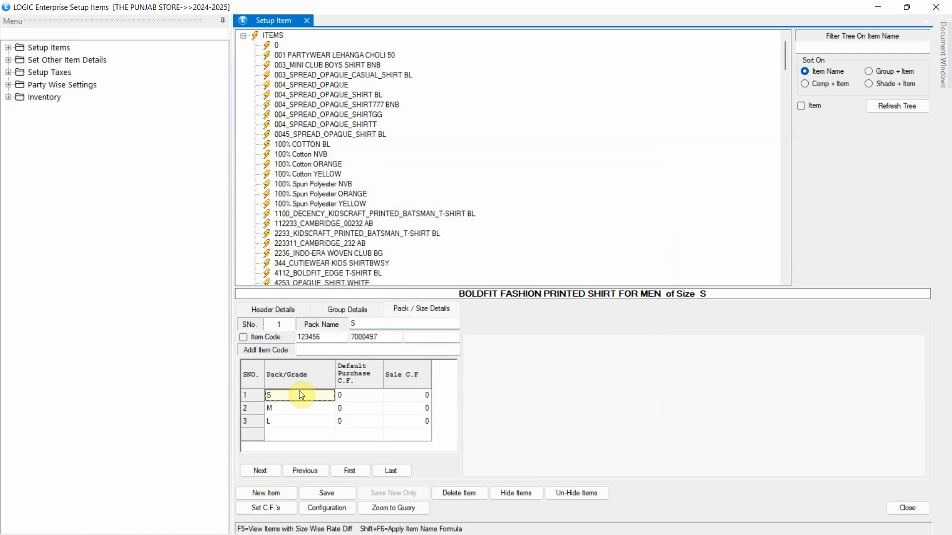
left_click(347, 494)
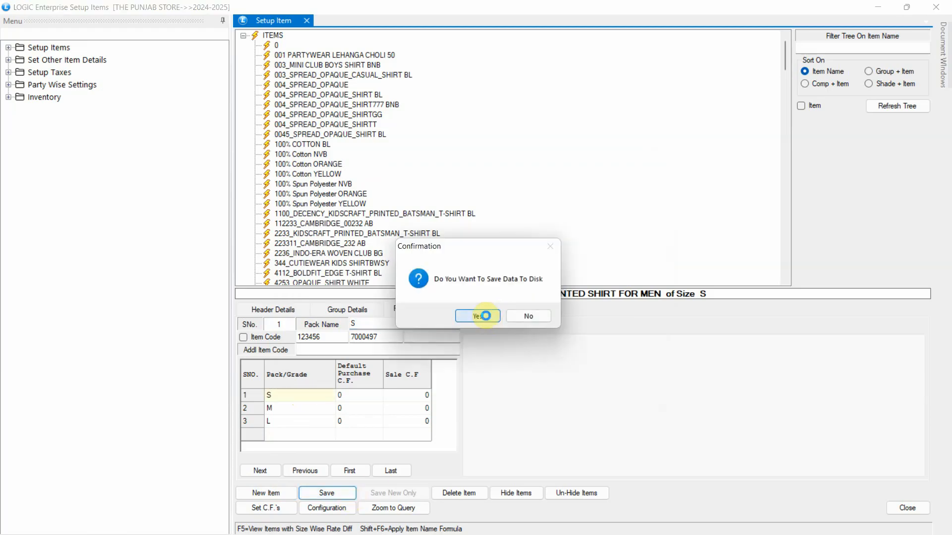
left_click(485, 315)
Step: Reopen the BOLDFIT shirt, review size codes 7000497, 7000503 and 7000510, then clear the form
type("BOL")
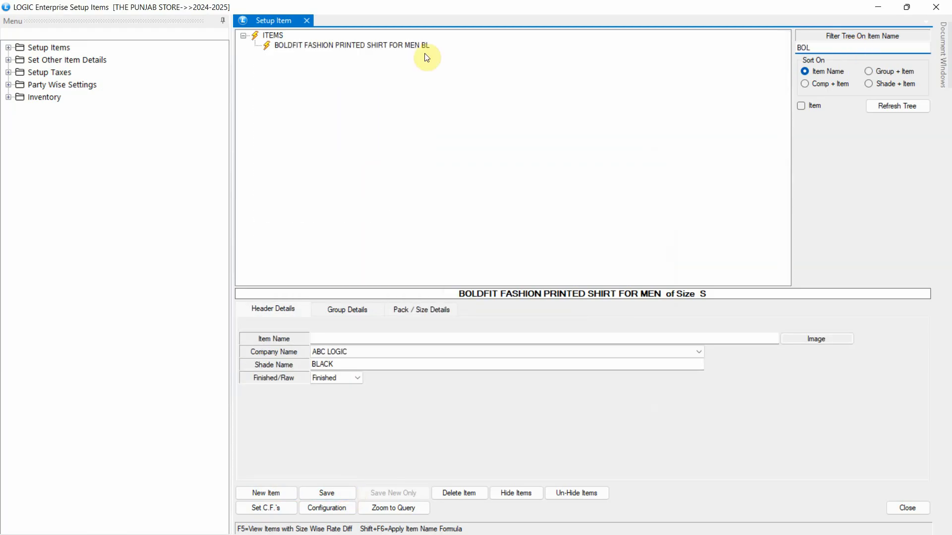
left_click(401, 122)
left_click(347, 309)
left_click(421, 310)
left_click(312, 396)
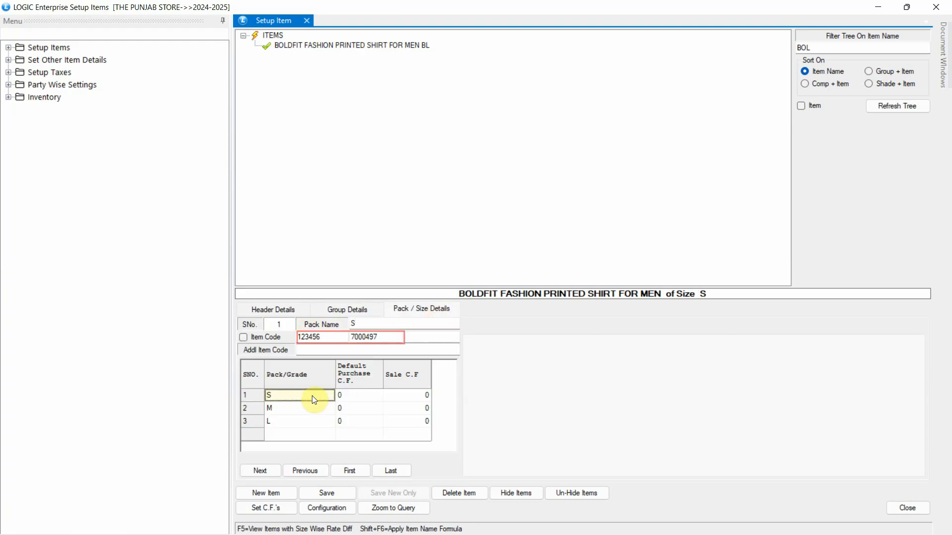
left_click(312, 408)
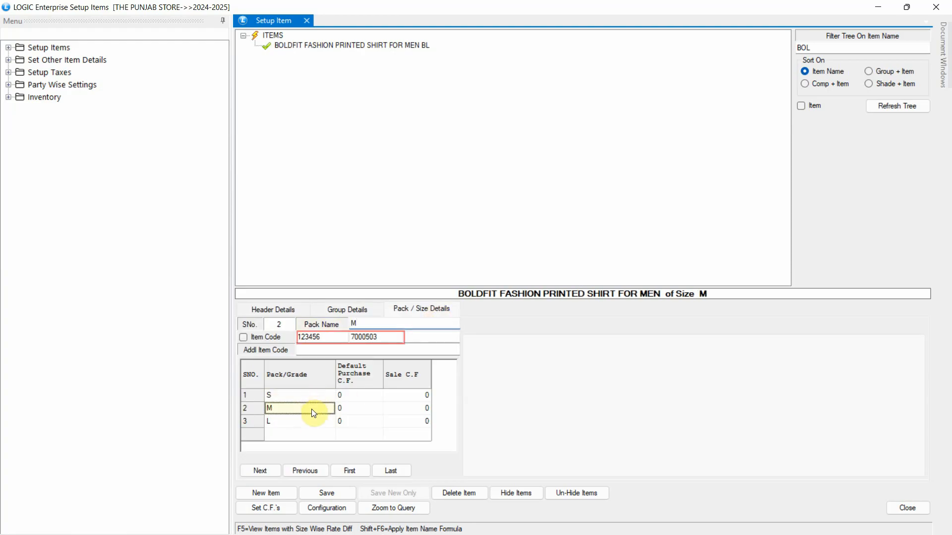
left_click(311, 426)
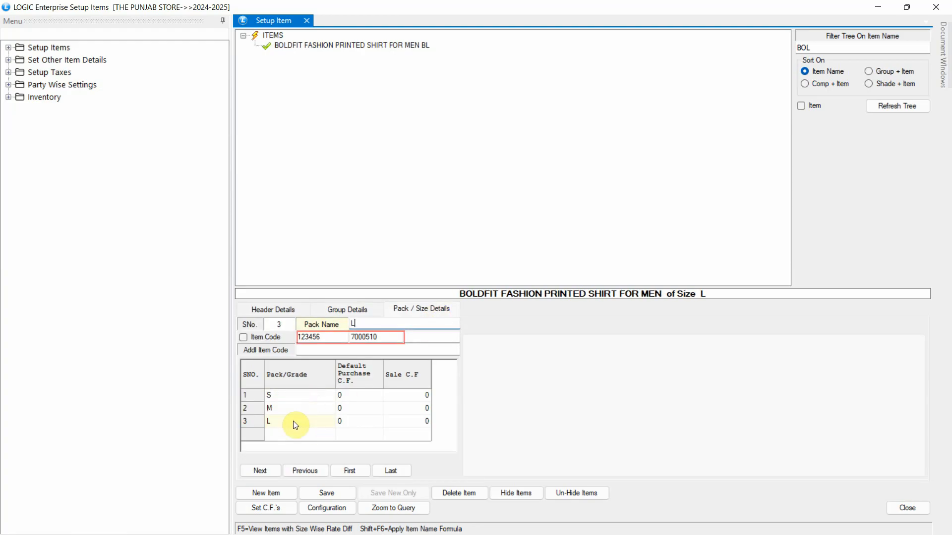
left_click(280, 311)
left_click(266, 491)
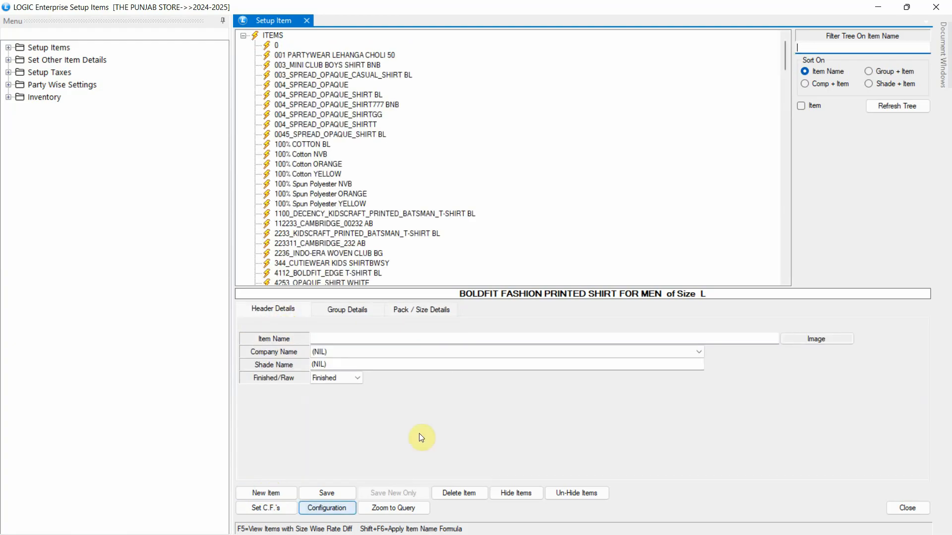
Step: Change the Item Code Pre-Fix to EAN Pre-Fix+1 with EAN prefix LOGIC
left_click(323, 507)
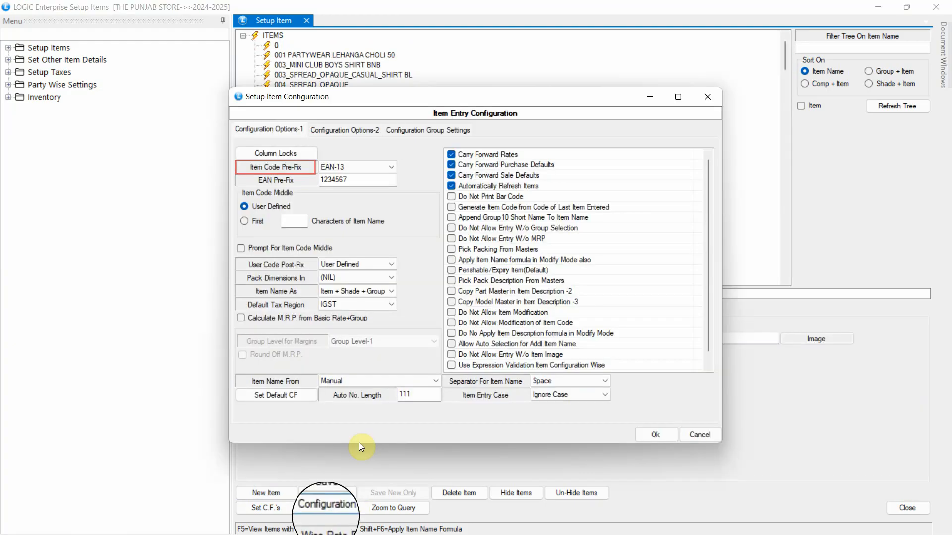
left_click(359, 171)
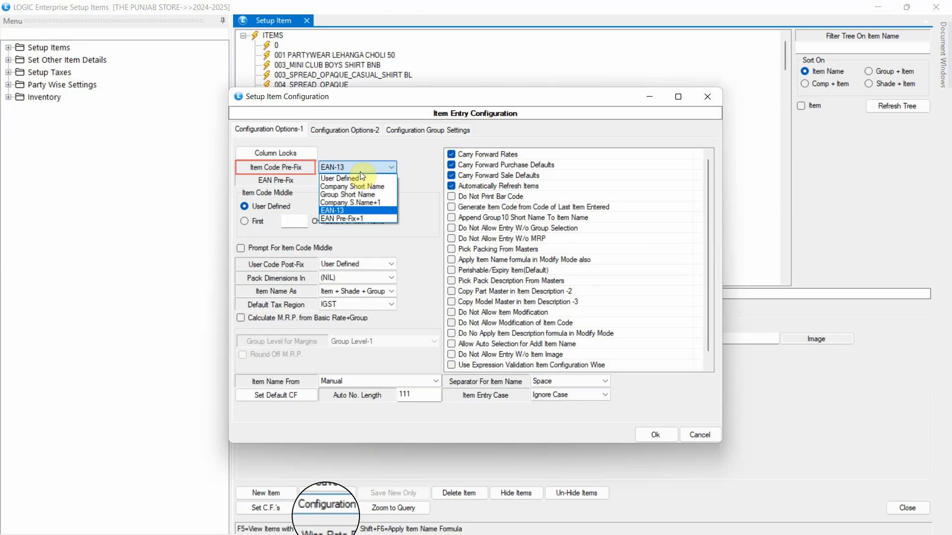
left_click(359, 219)
type("LOGIC")
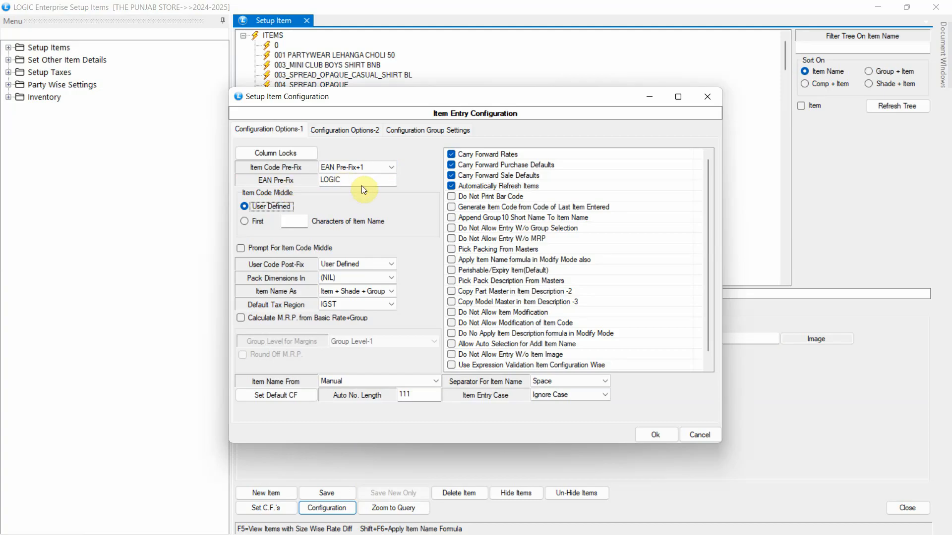
left_click(656, 435)
Step: Start a new item named 'NEXAFLAIR CASUAL SHIRT FOR MEN'
left_click(276, 490)
type("NEXAFLAIR CASUAL SHIRT FOR MEN")
key("Return")
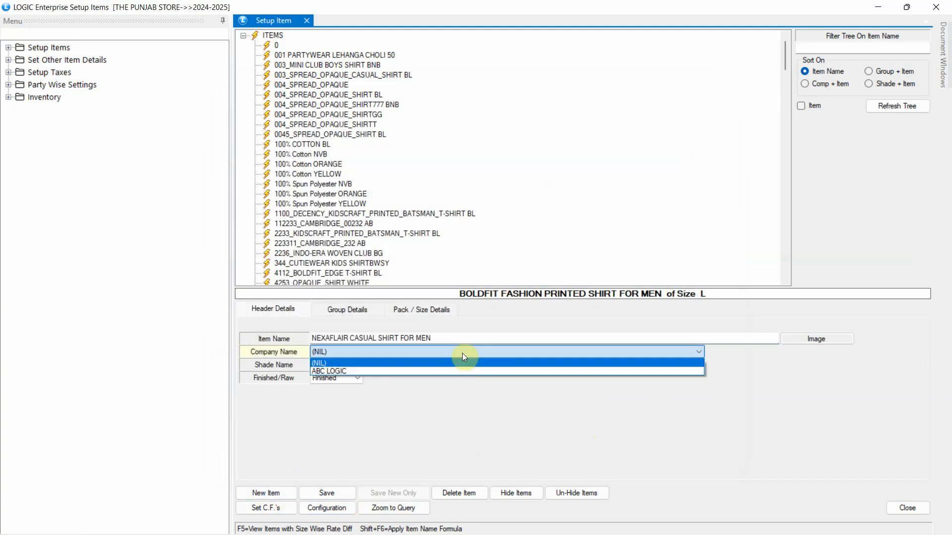
Step: Set the company to ABC LOGIC and the shade to BLACK WHITE
left_click(453, 369)
left_click_drag(457, 363, 304, 365)
key("BackSpace")
double_click(362, 328)
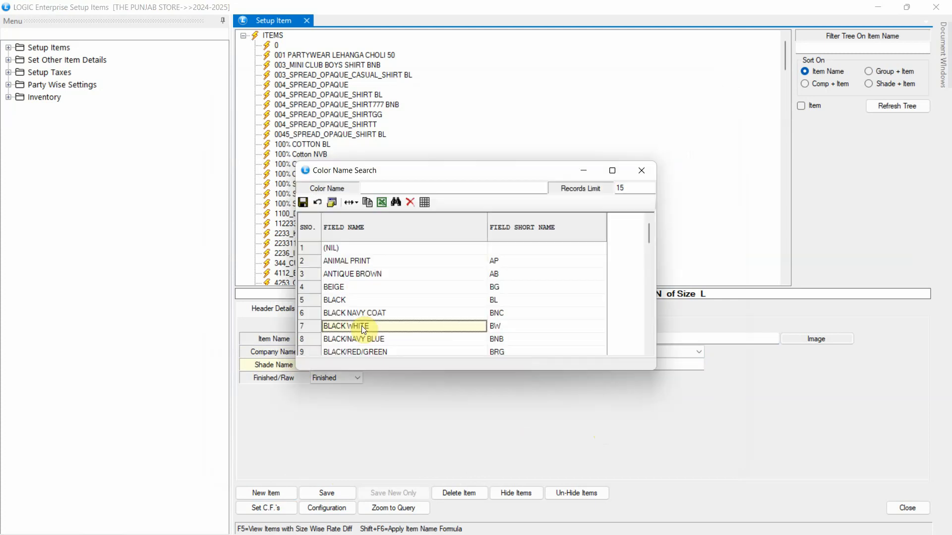
Step: Set groups SHIRT, MEN, HALF SLEEVE, COTTON, PLAIN, HS code 62 and GST APPAREL
key("Return")
key("Return")
key("Return")
key("Return")
key("Return")
key("Return")
key("Down")
key("Return")
key("Down")
key("Return")
key("Return")
key("Down")
key("Return")
key("Return")
key("Down")
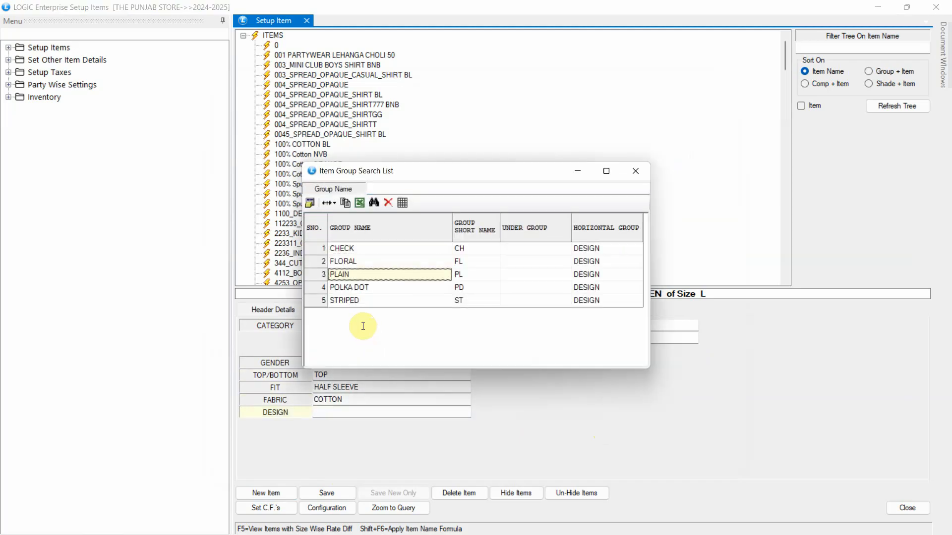
key("Return")
key("Return")
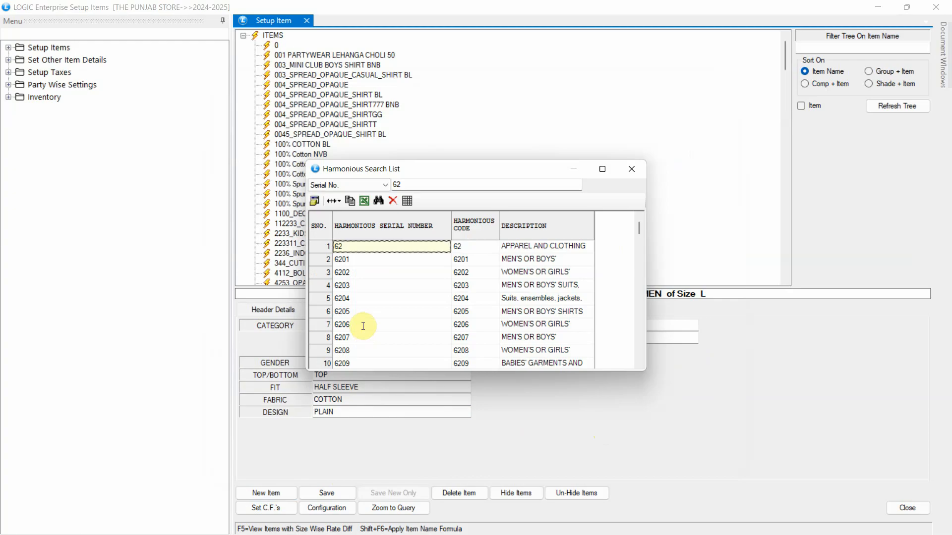
key("Return")
key("Return")
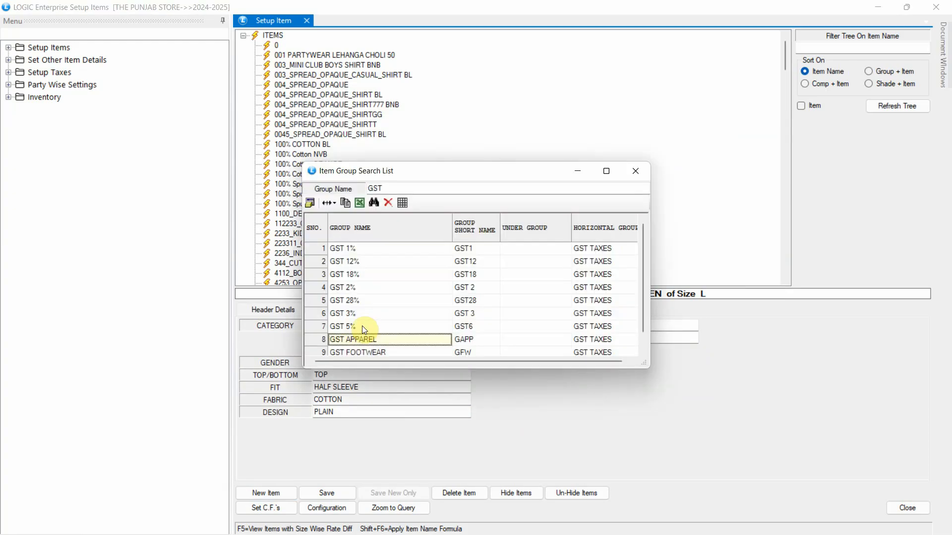
key("Return")
Step: Add sizes S, M and L, and check that size S is coded LOGIC3
type("S")
key("Down")
key("Return")
left_click(259, 474)
left_click(263, 469)
left_click(264, 468)
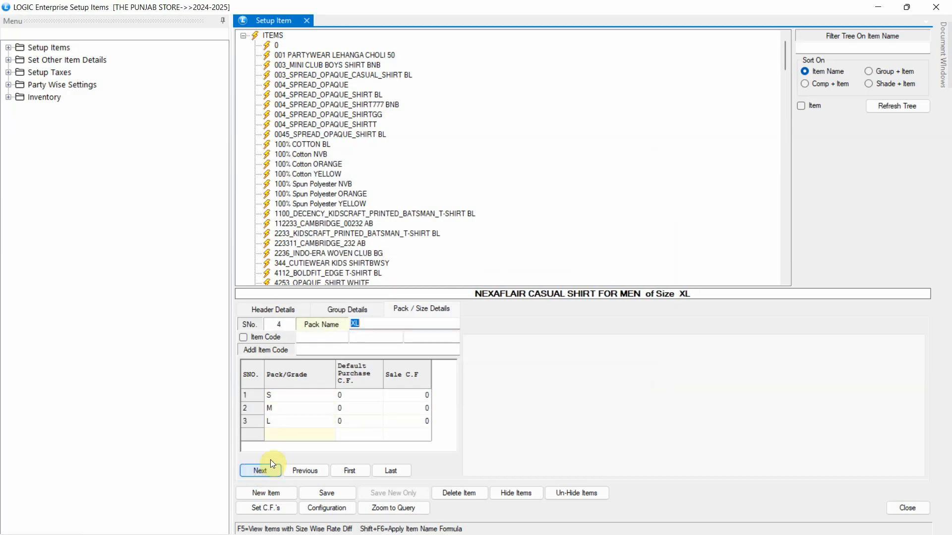
left_click(300, 397)
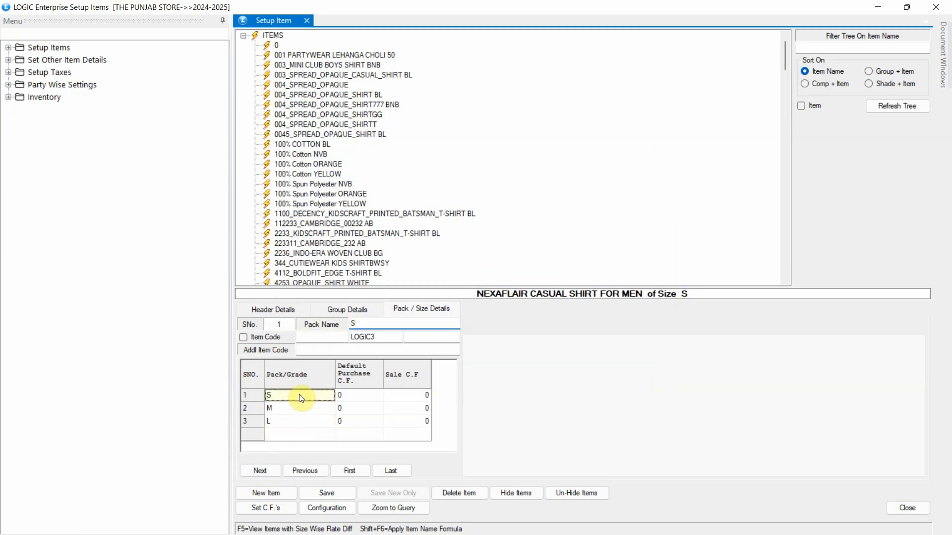
Step: Save the NEXAFLAIR shirt, reopen it, and confirm sizes S, M, L carry codes LOGIC3, LOGIC4, LOGIC5
left_click(327, 492)
left_click(459, 315)
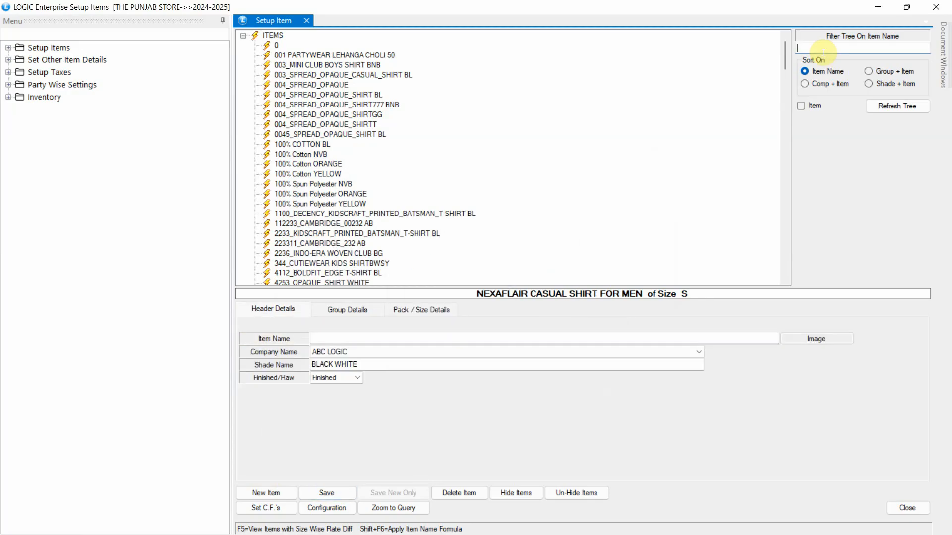
type("NE")
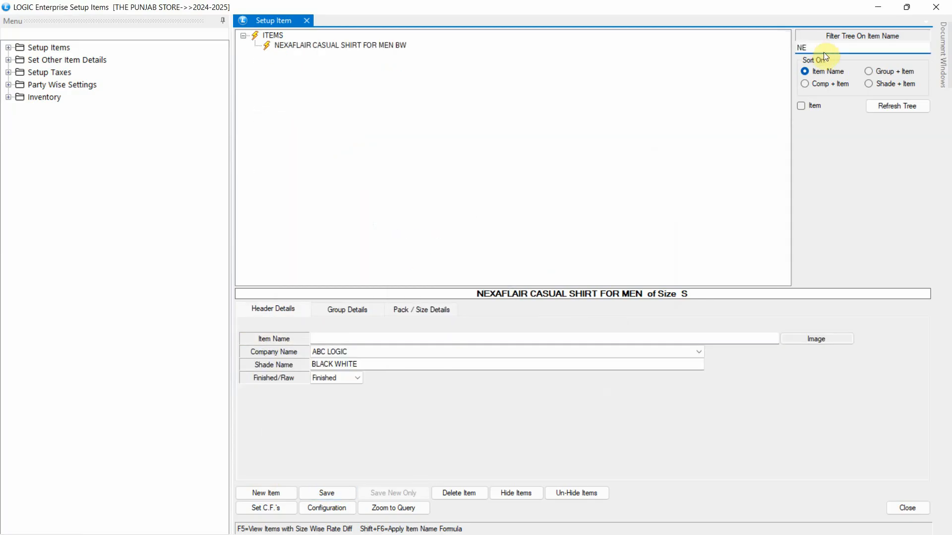
left_click(386, 45)
left_click(344, 310)
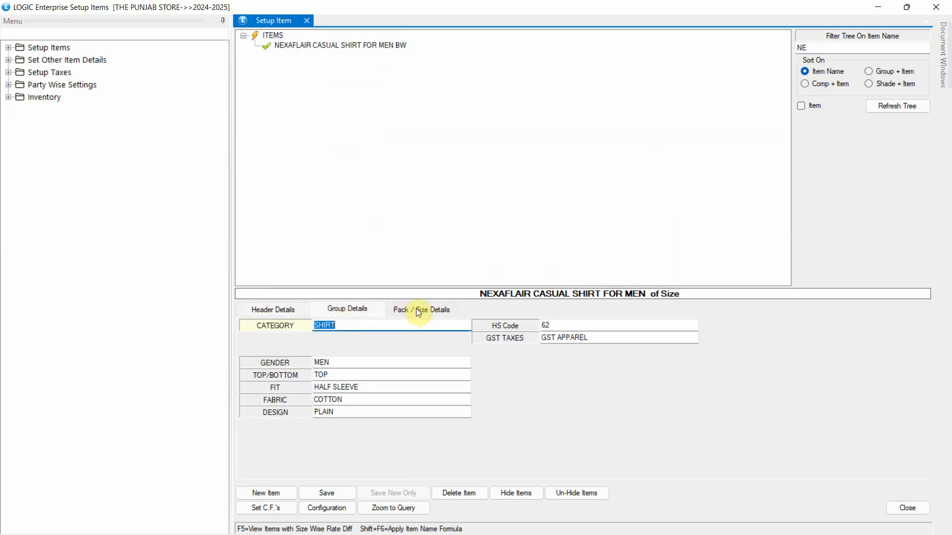
left_click(415, 311)
left_click(284, 395)
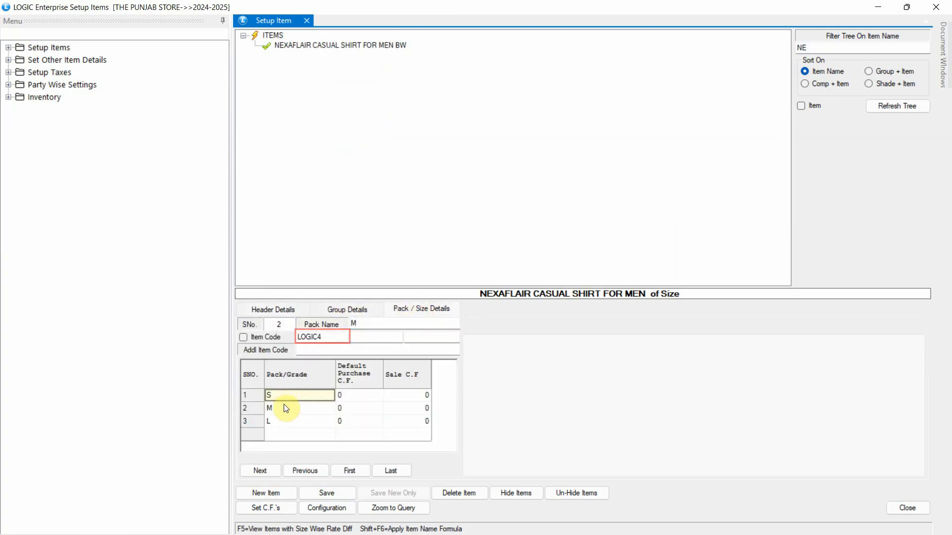
left_click(286, 408)
left_click(281, 422)
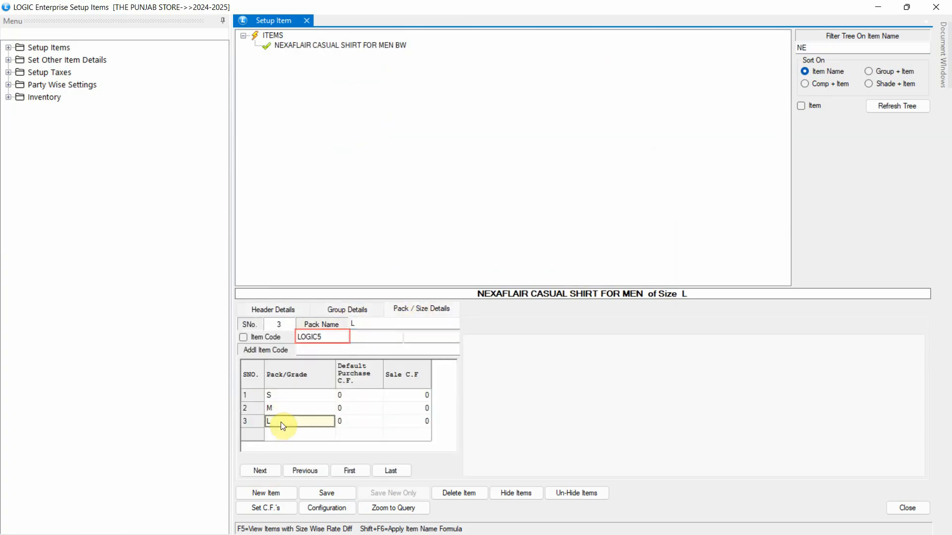